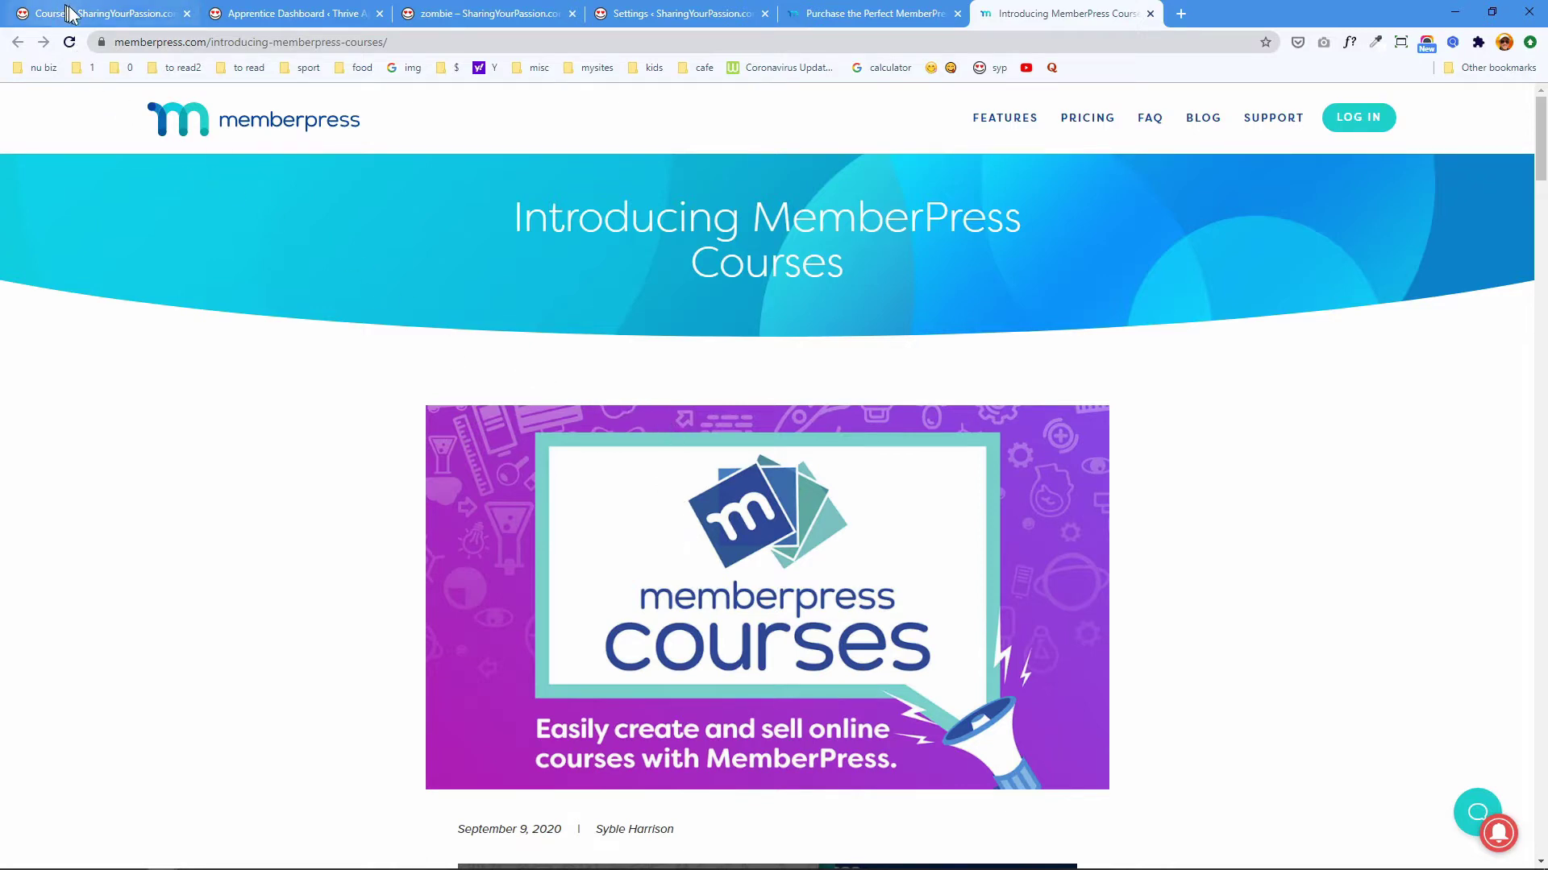
Switch to the Apprentice Dashboard tab to view the site's three Thrive Apprentice courses.
left_click(293, 15)
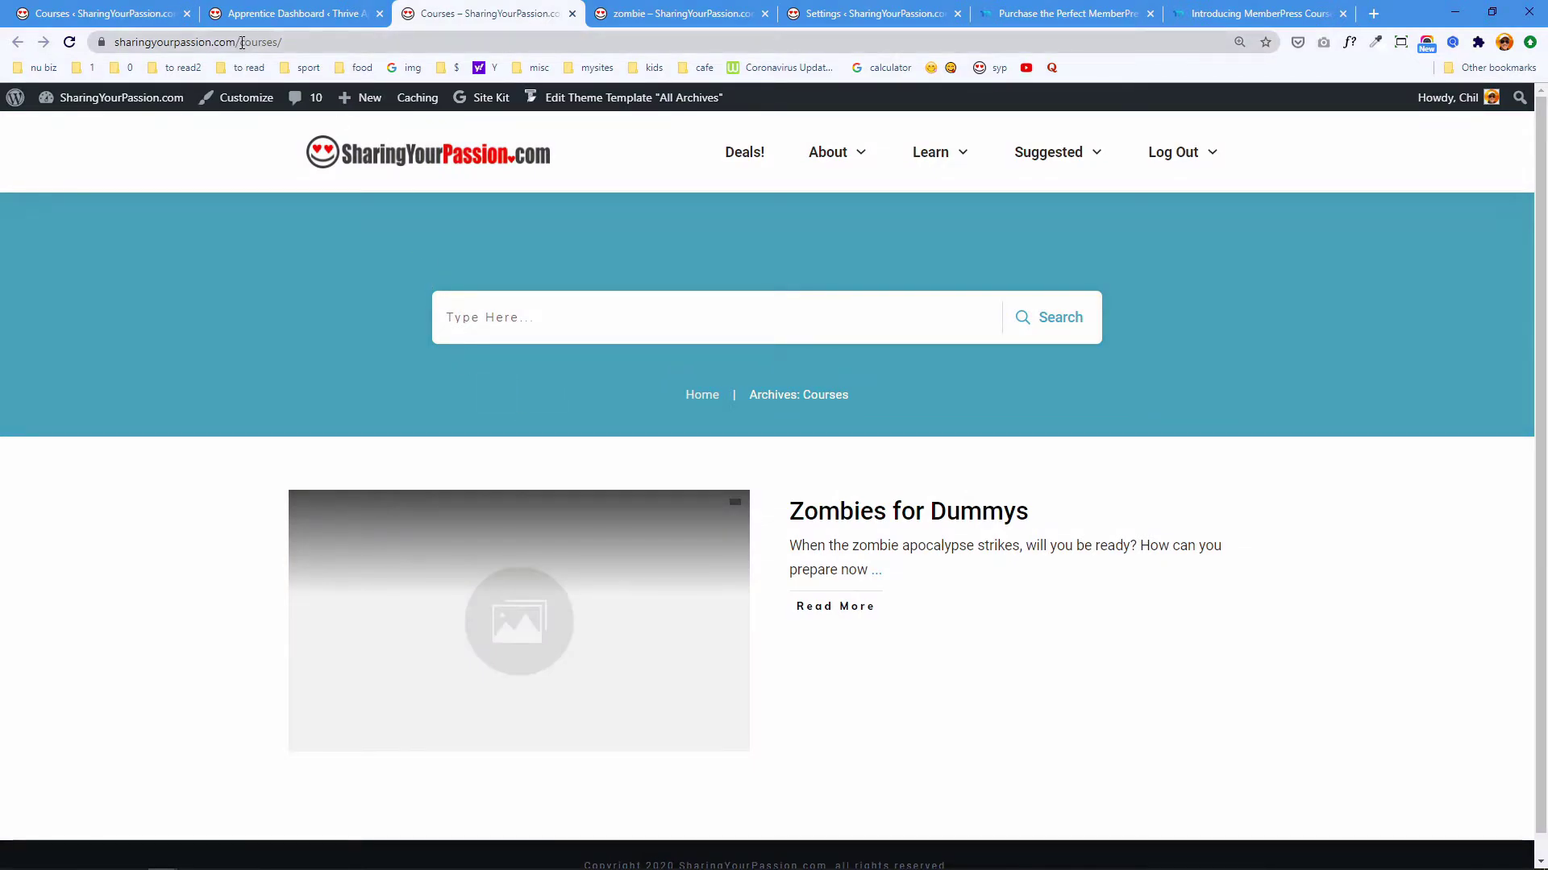
Select 'courses' in the address bar of the front-end /courses/ archive page.
left_click_drag(242, 42, 278, 42)
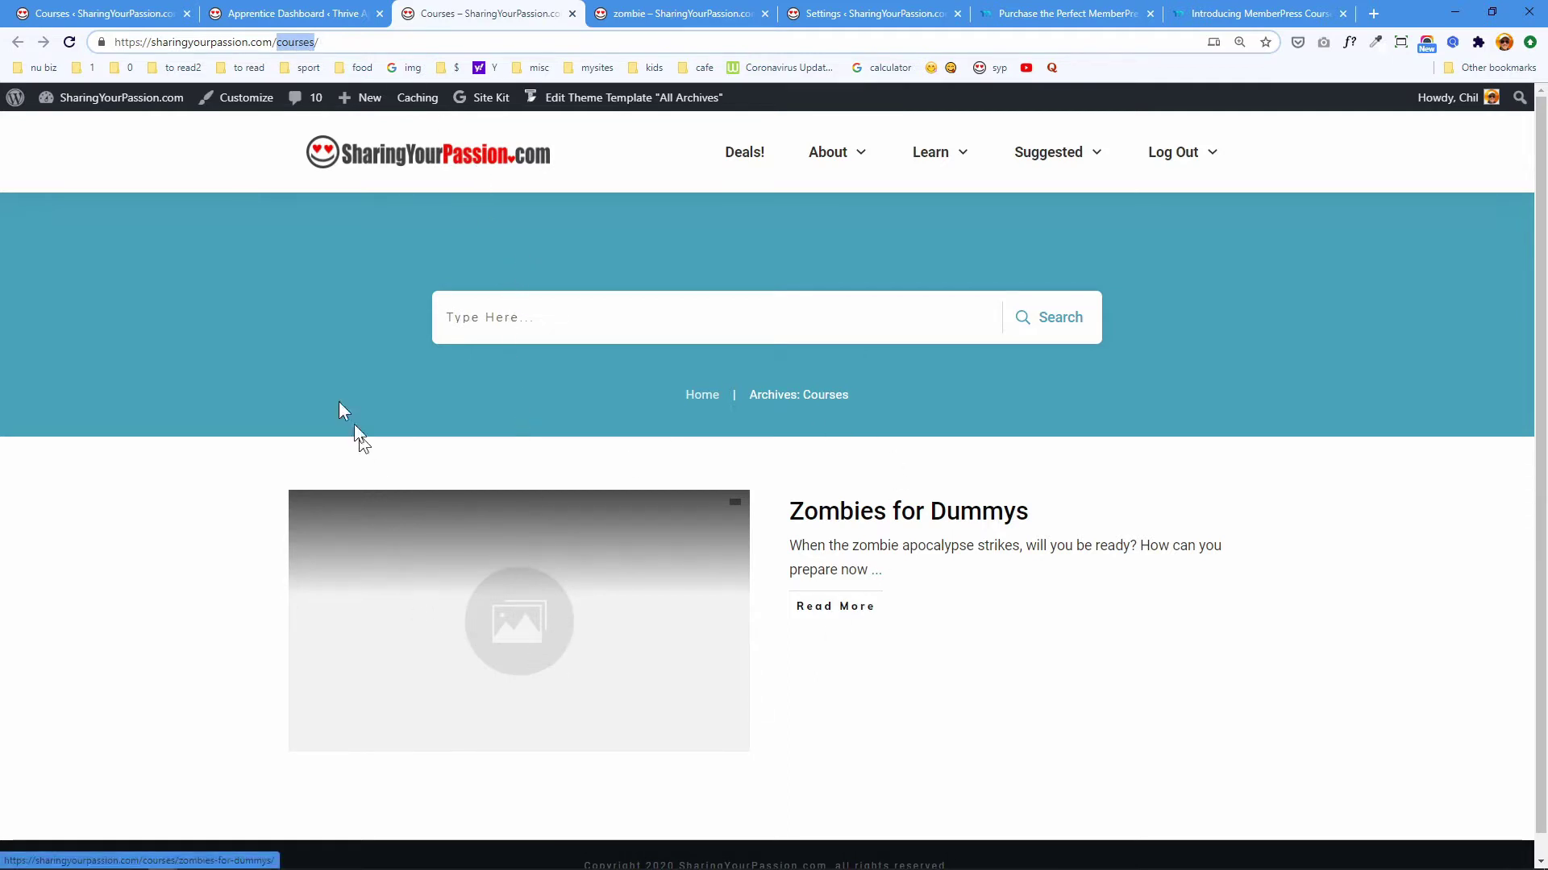
left_click(1241, 14)
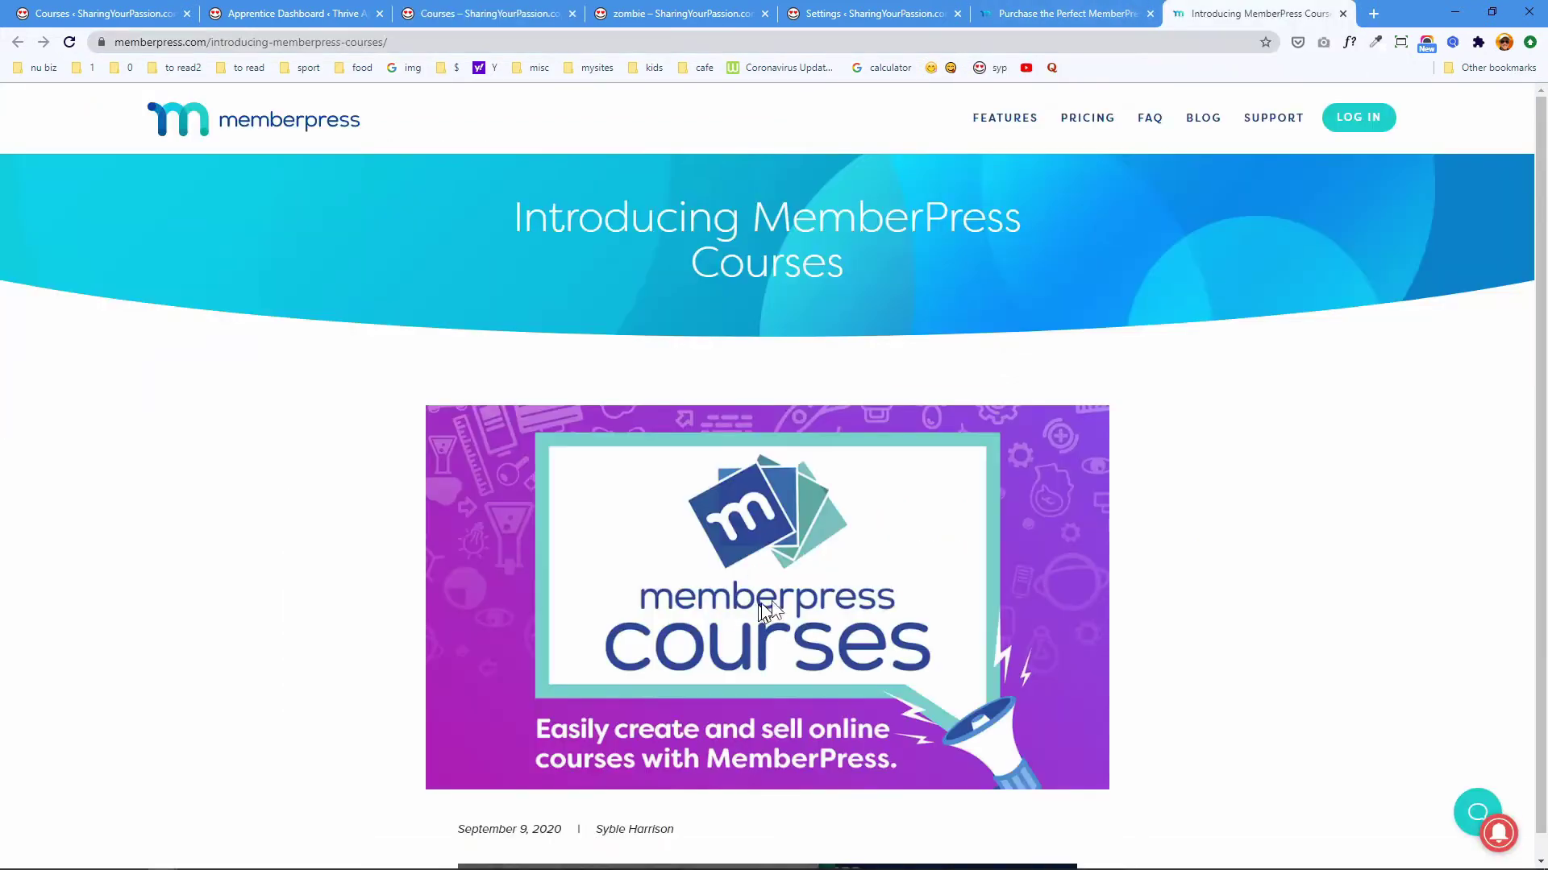
key("ctrl+3")
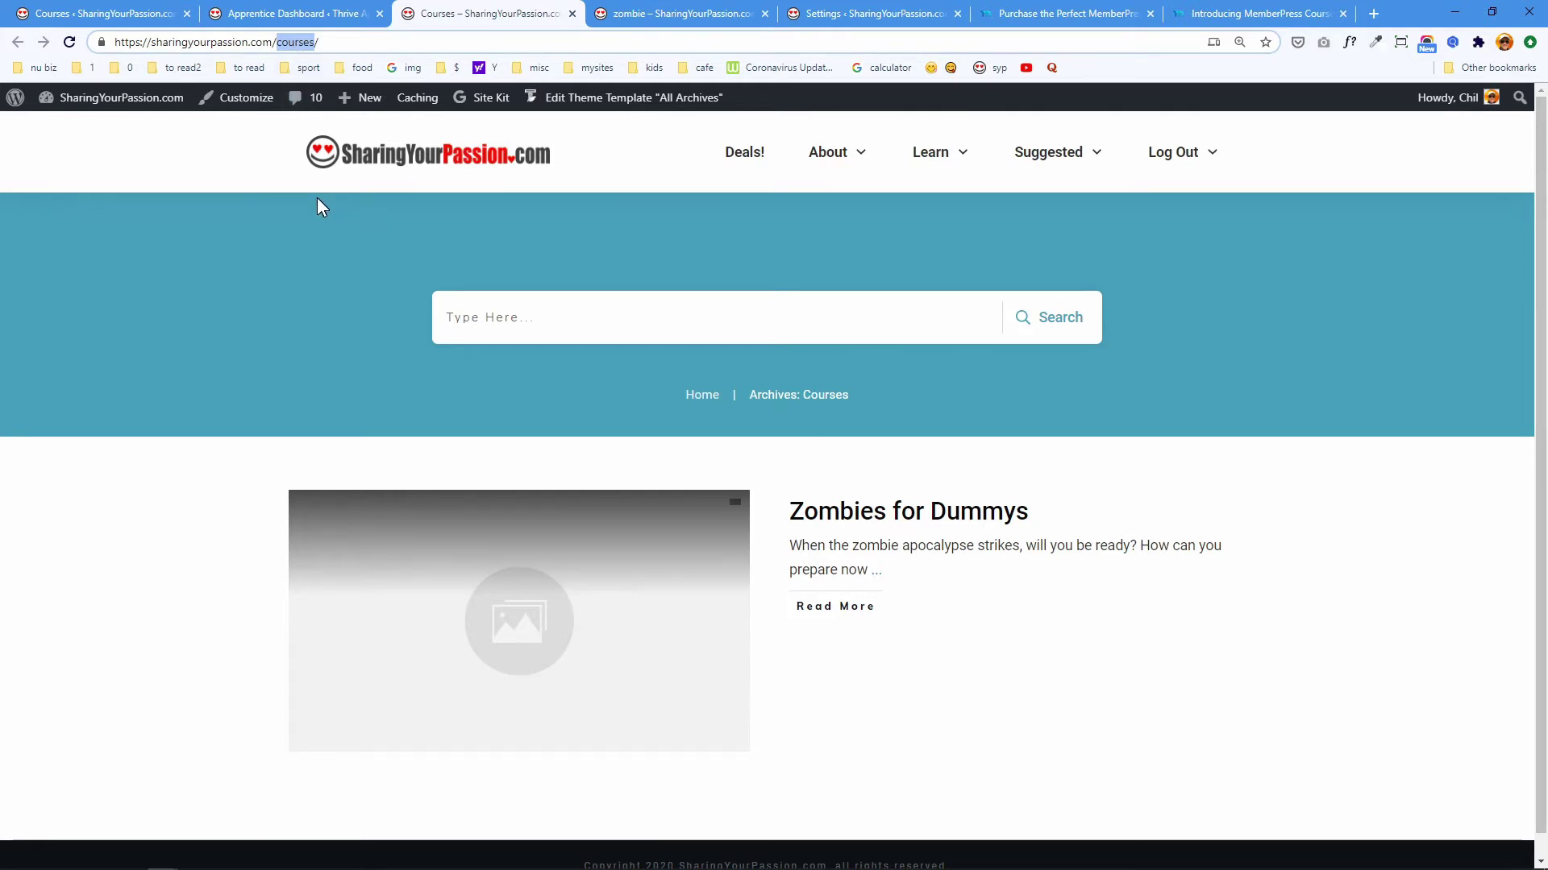
key("ctrl+1")
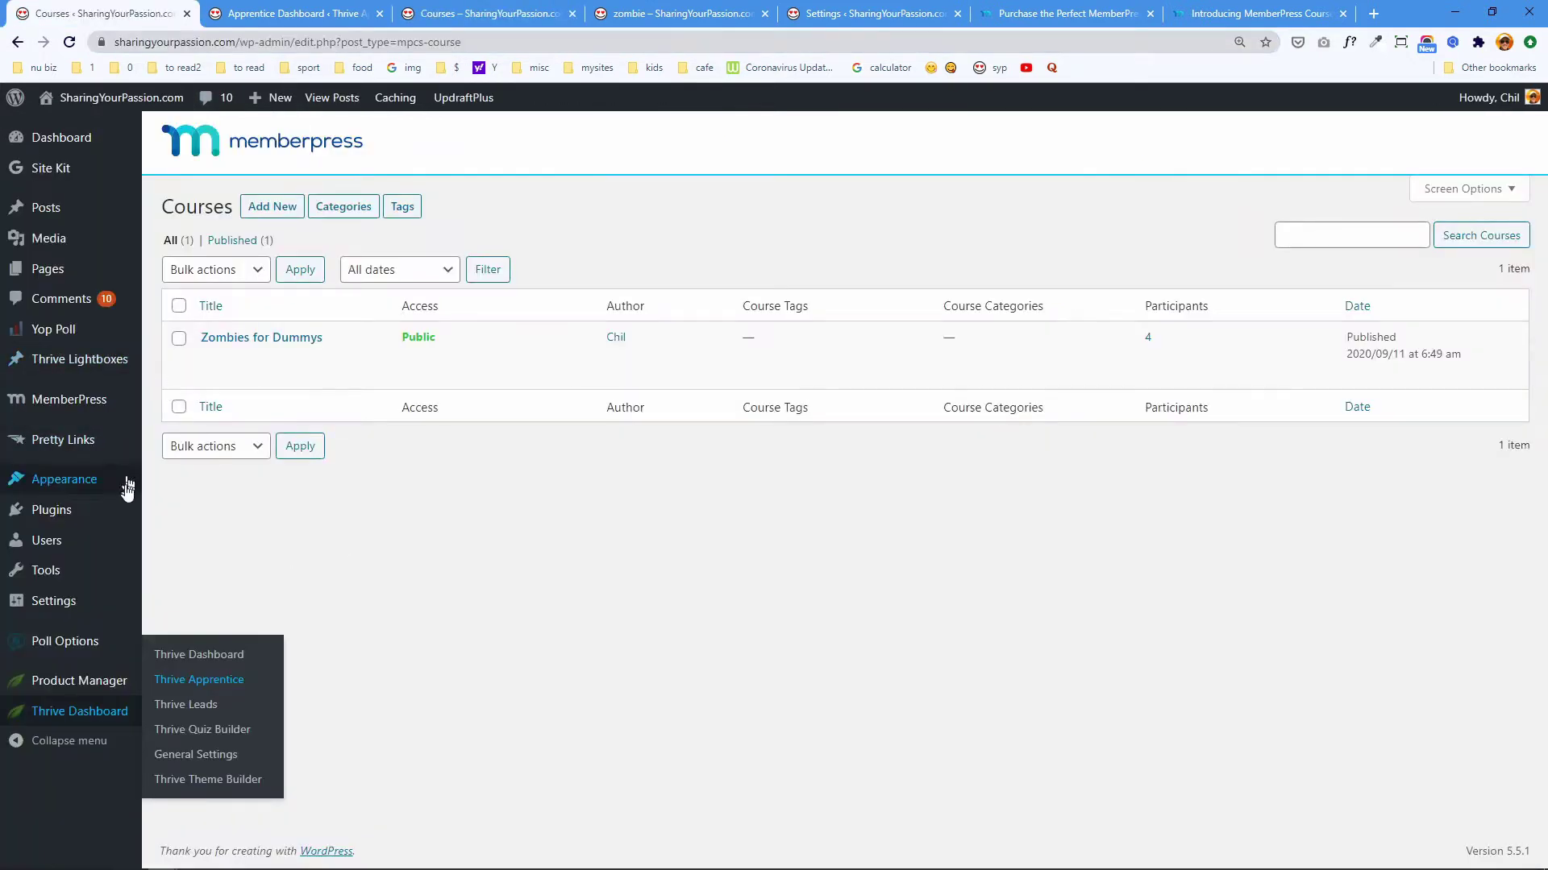
Load Installed Plugins and confirm the Zombies for Dummys course link returns Page not found.
mouse_move(74, 517)
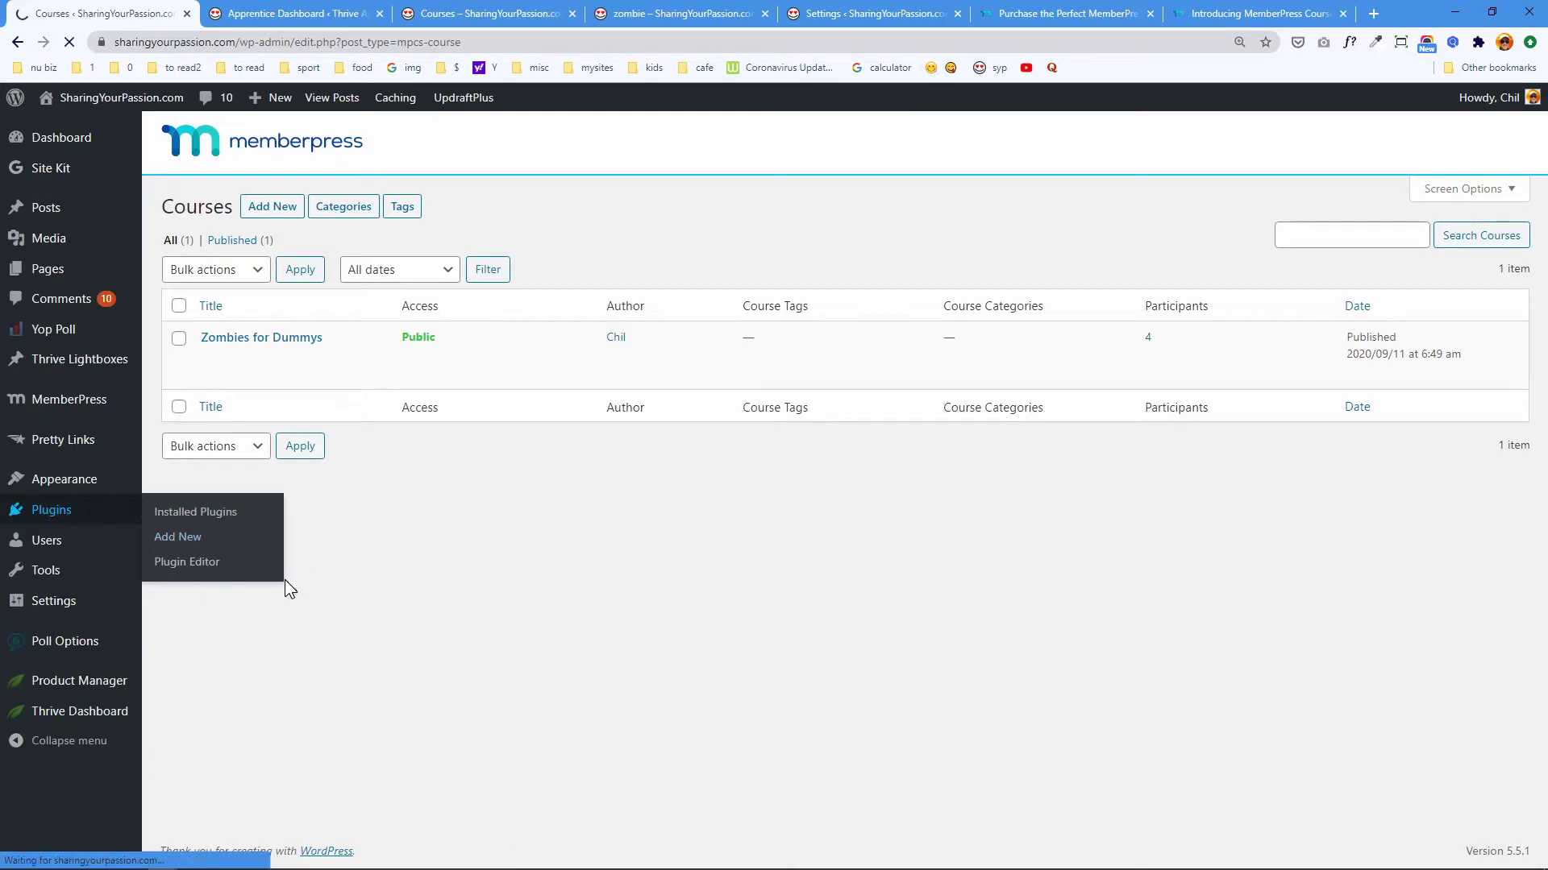
left_click(264, 517)
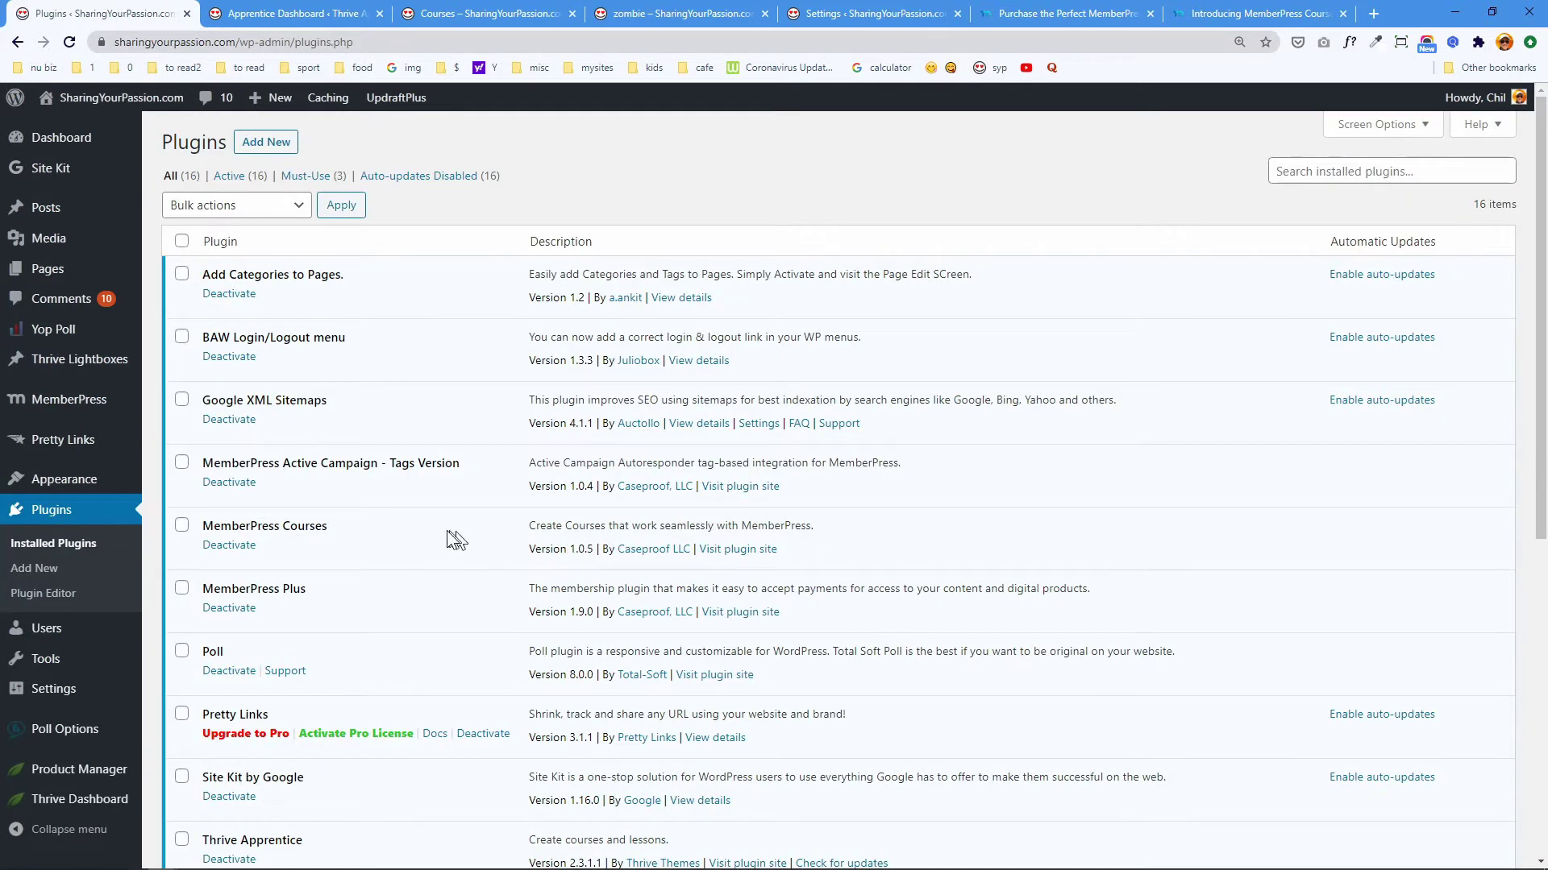
left_click(497, 12)
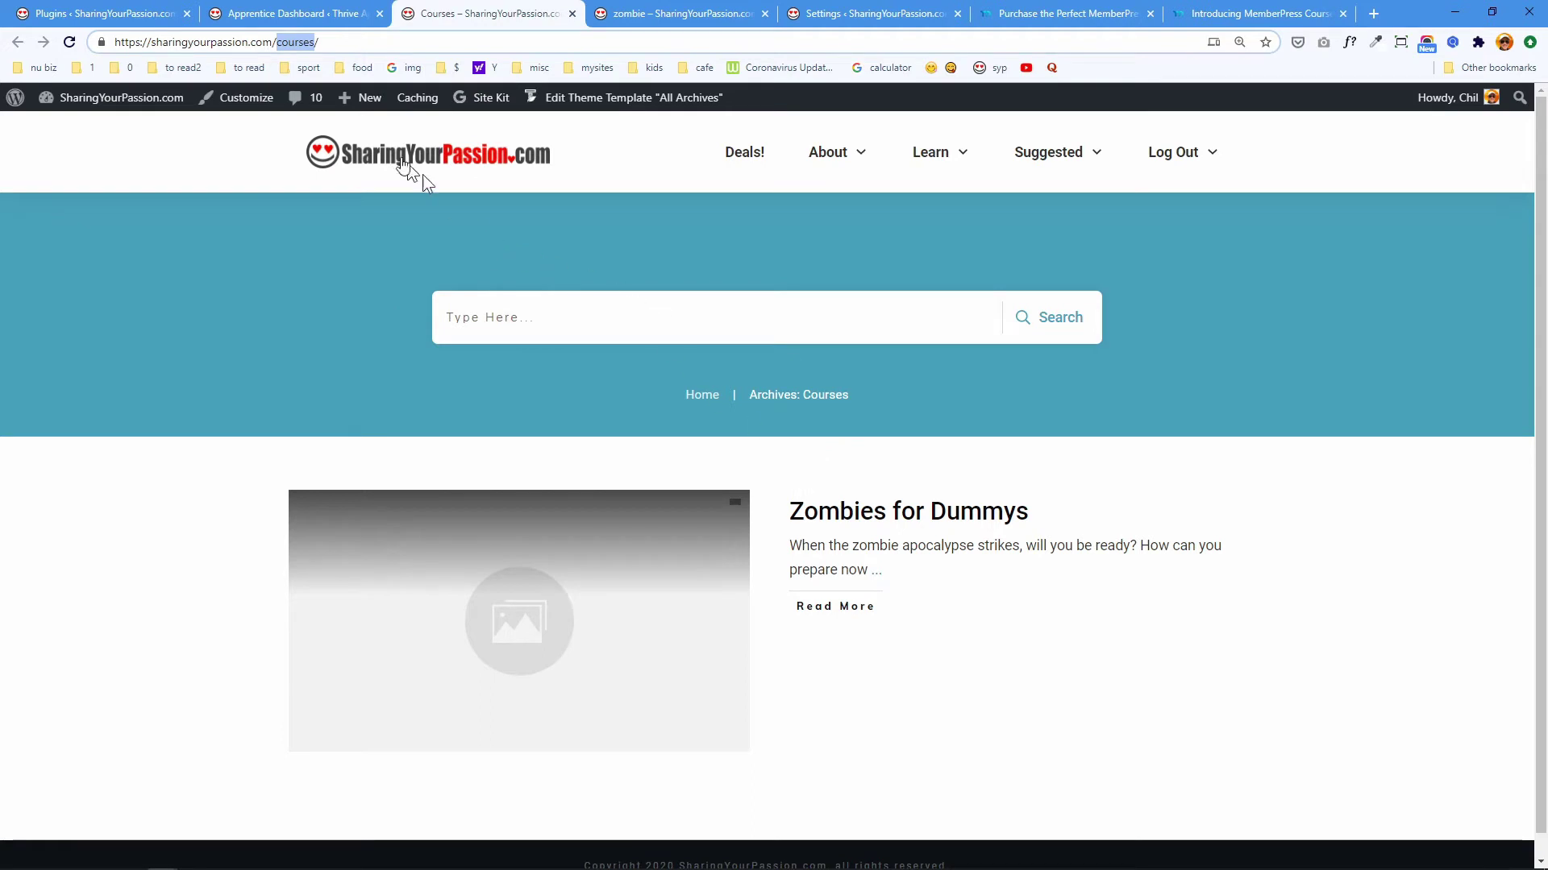
scroll(766, 437, "down", 1)
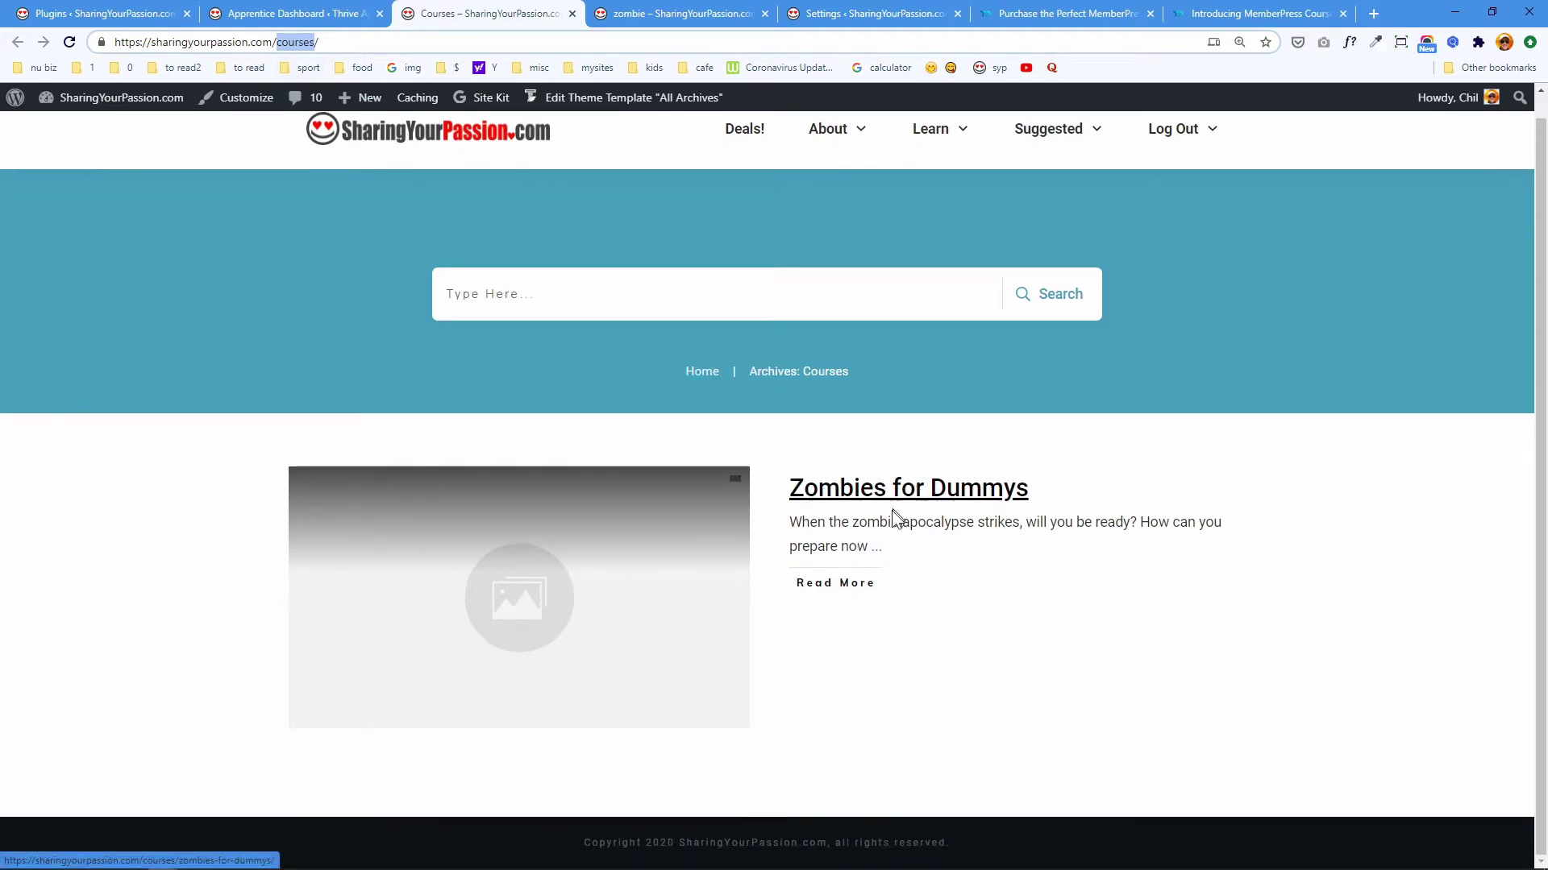
left_click(927, 493)
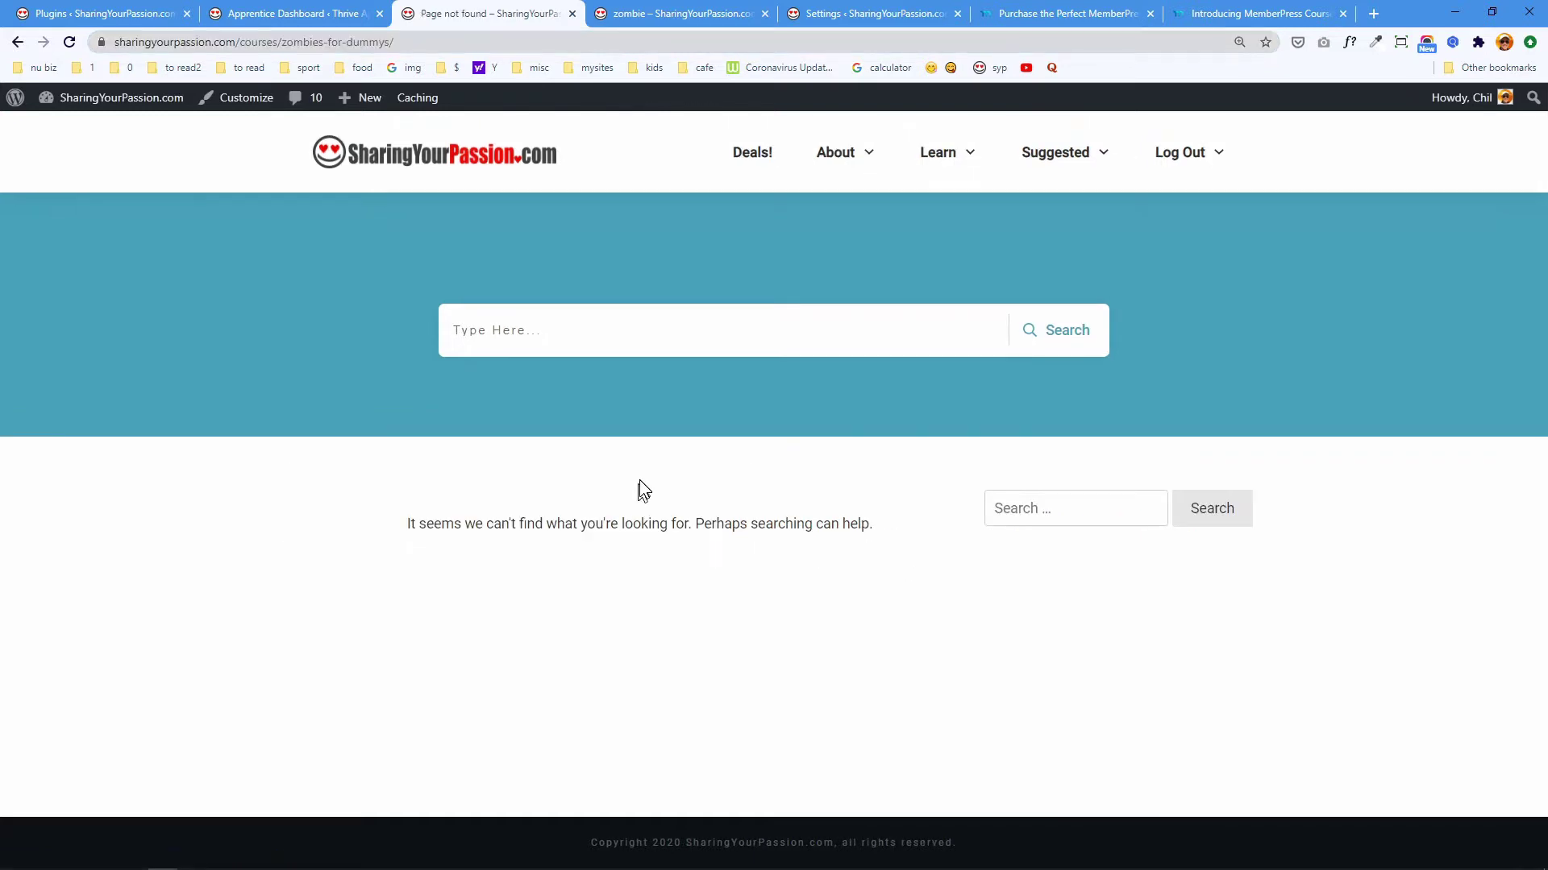
left_click(18, 42)
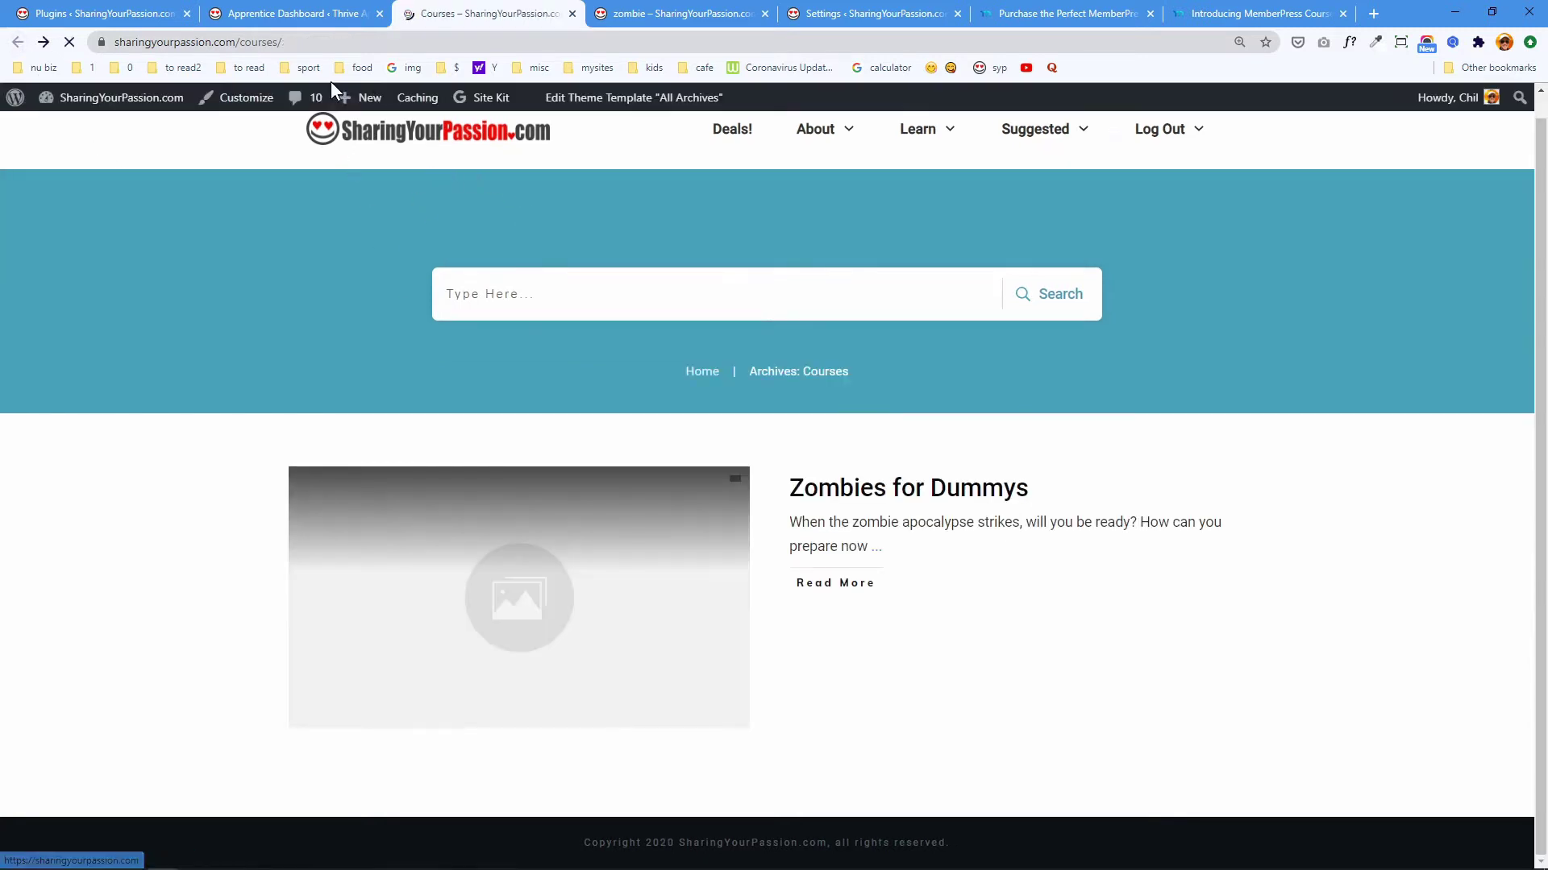
left_click(275, 14)
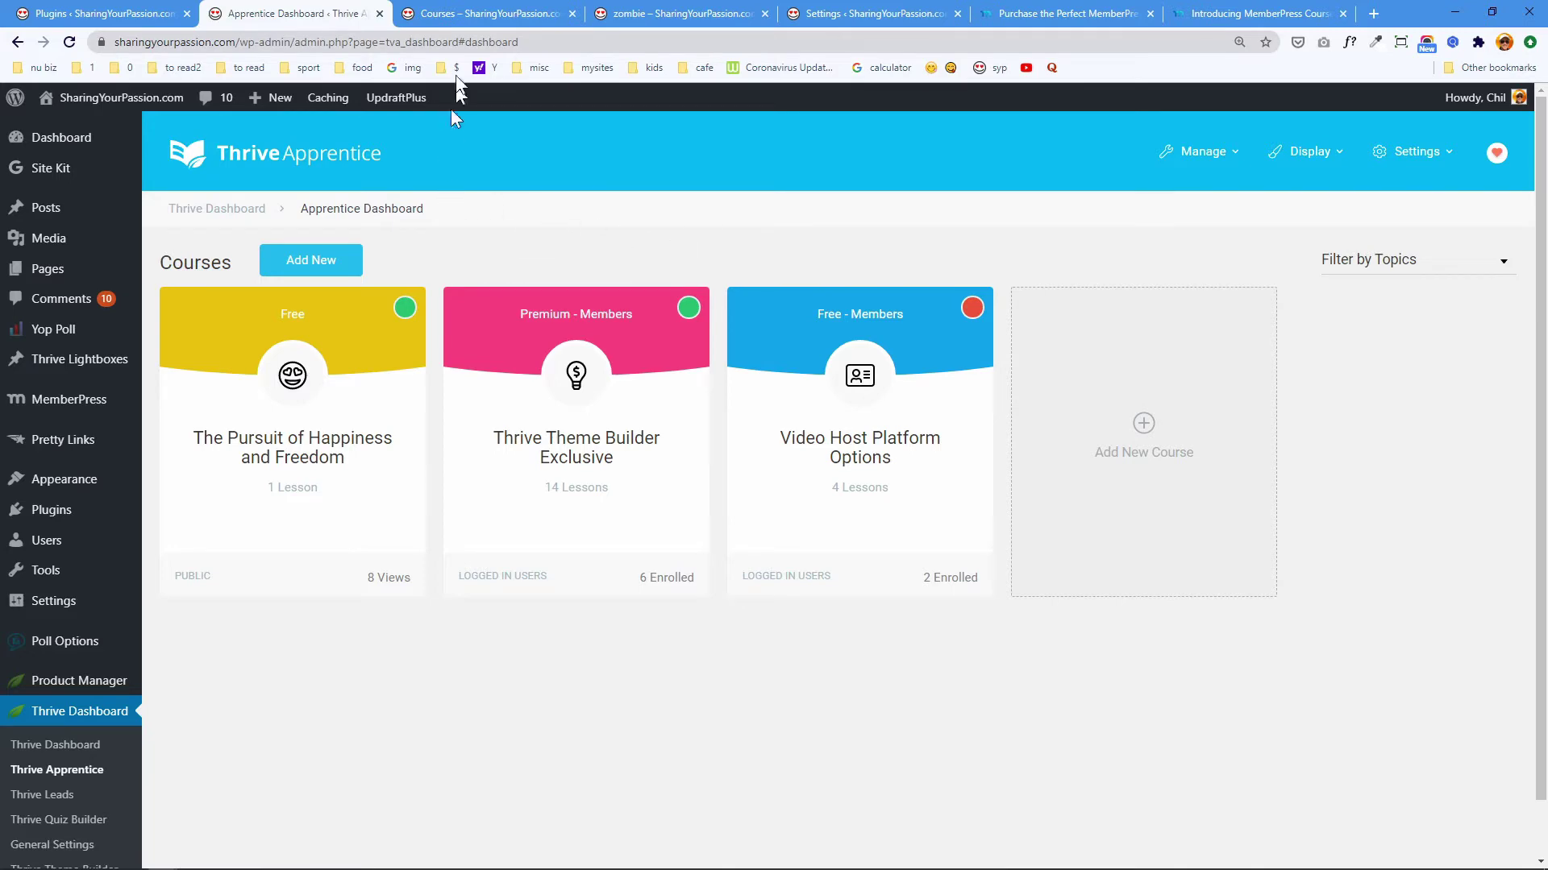
Open MemberPress Settings from the Plugins page, landing on the License section.
left_click(136, 18)
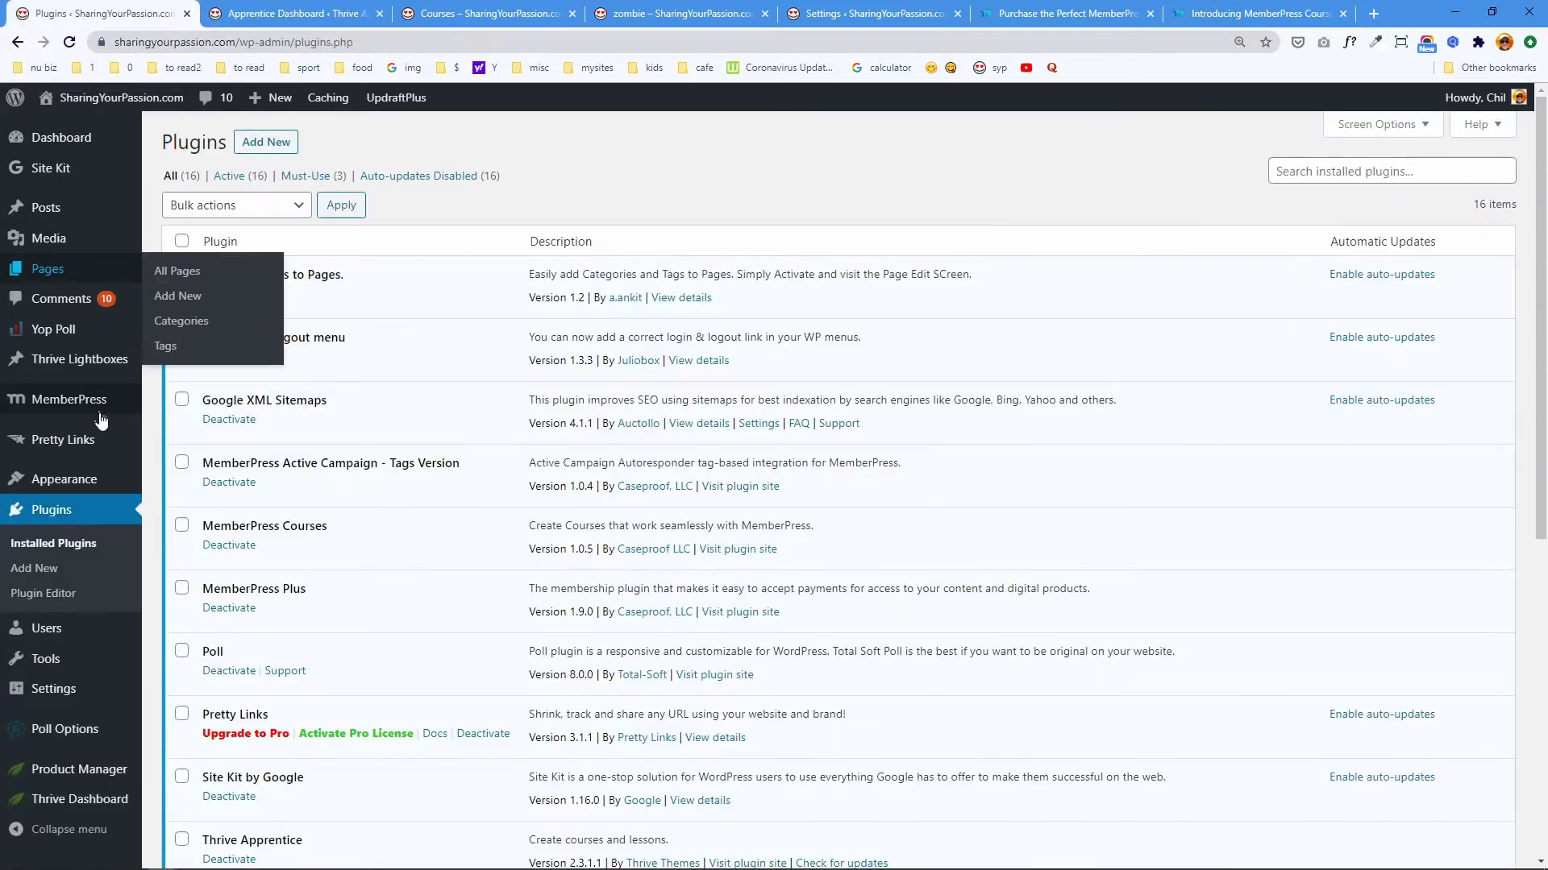
mouse_move(81, 403)
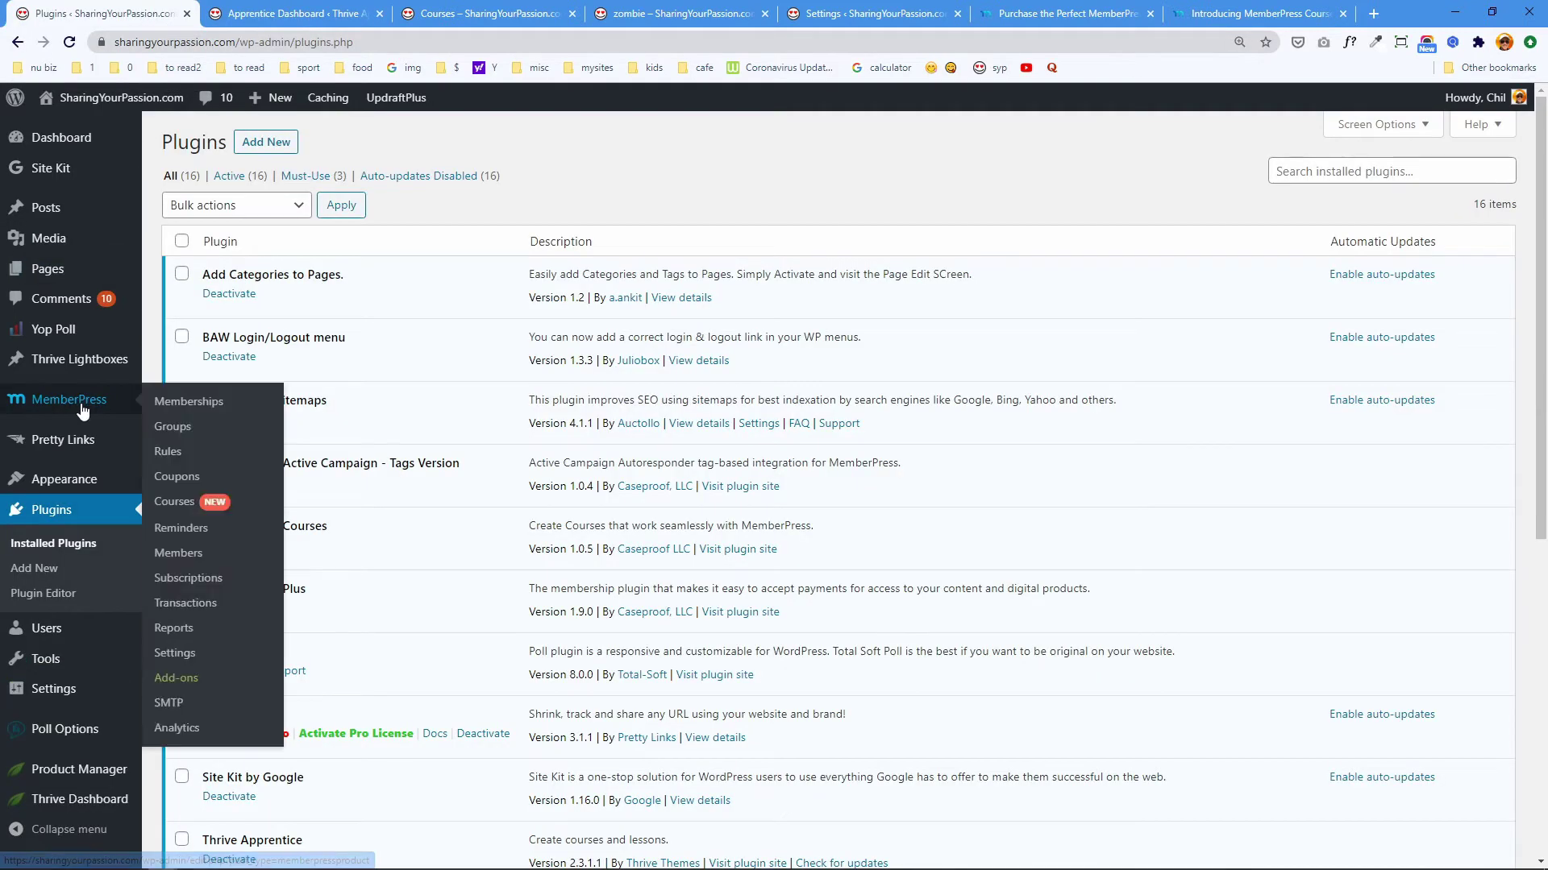
left_click(182, 652)
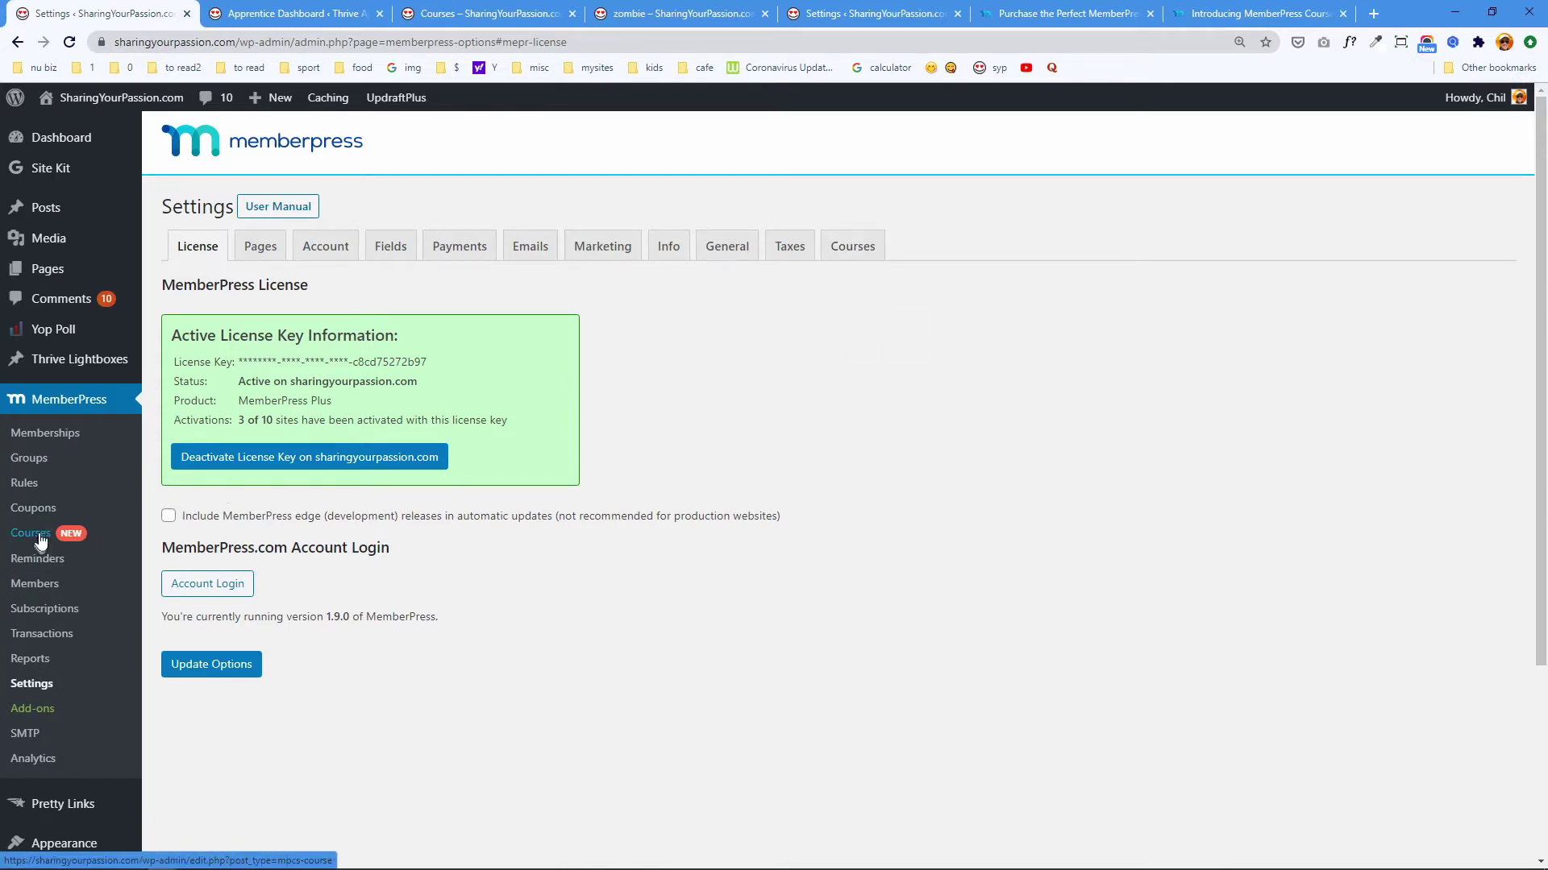
Set the Courses Slug to 'mpcourses' on the Courses settings tab and update options.
left_click(854, 248)
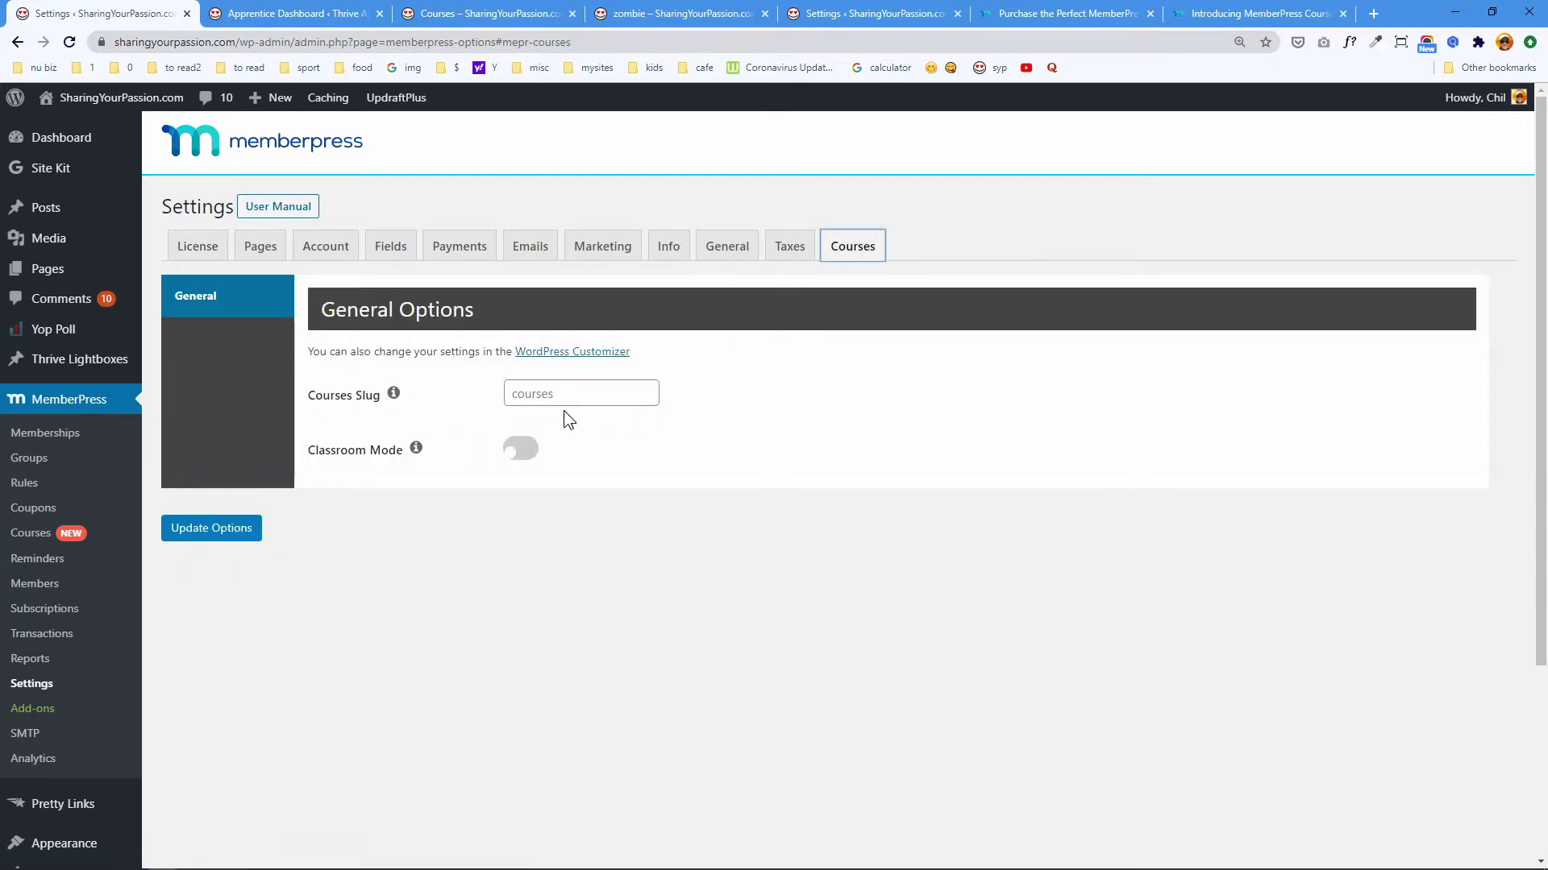
left_click(514, 394)
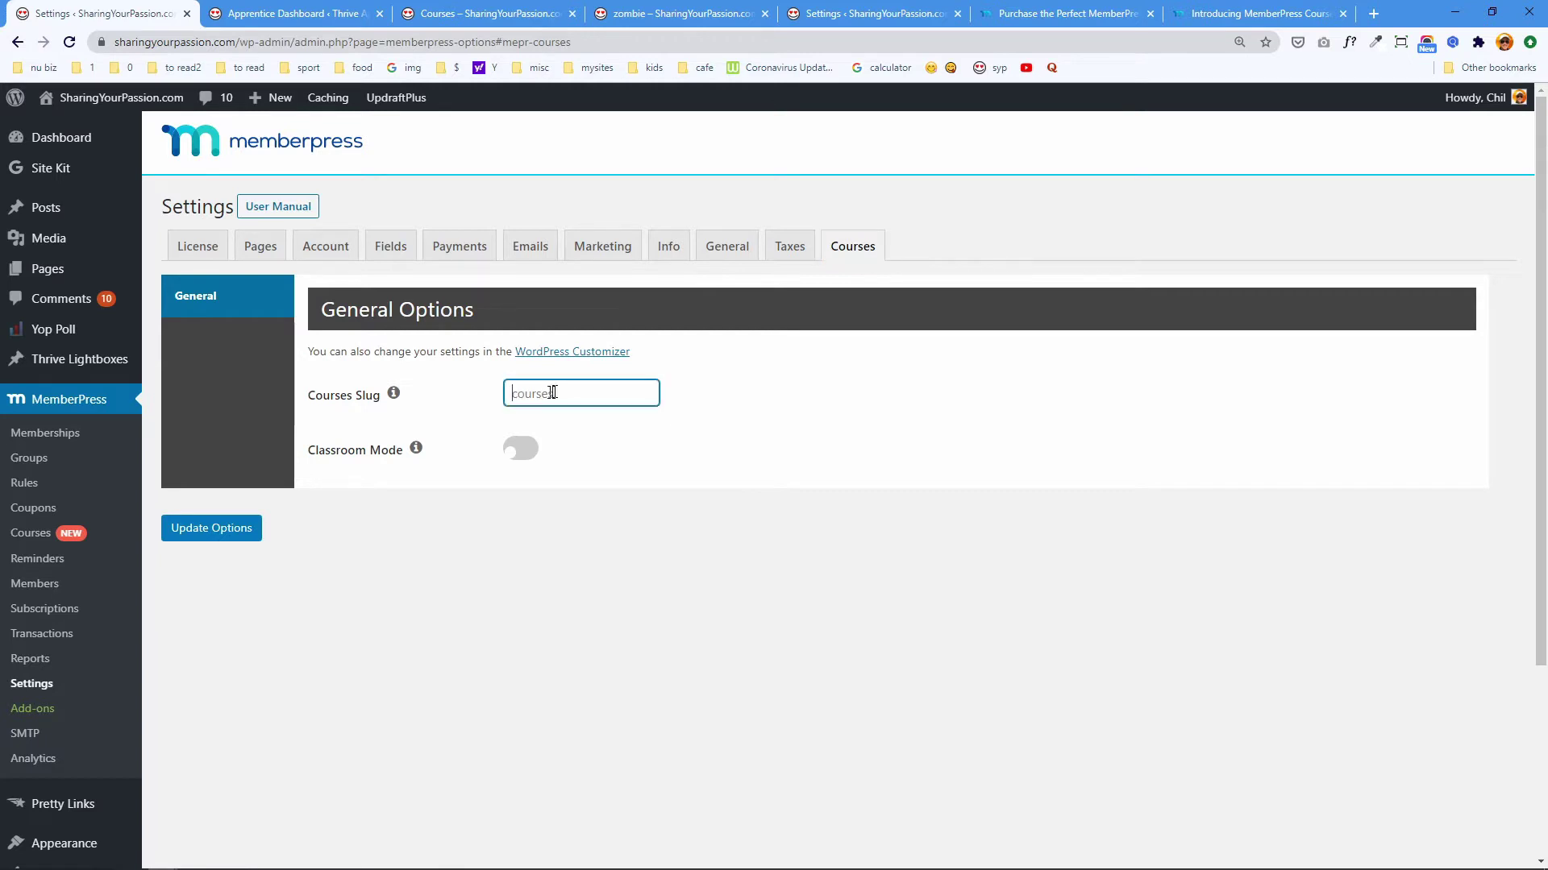
type("mpcourses")
left_click(212, 529)
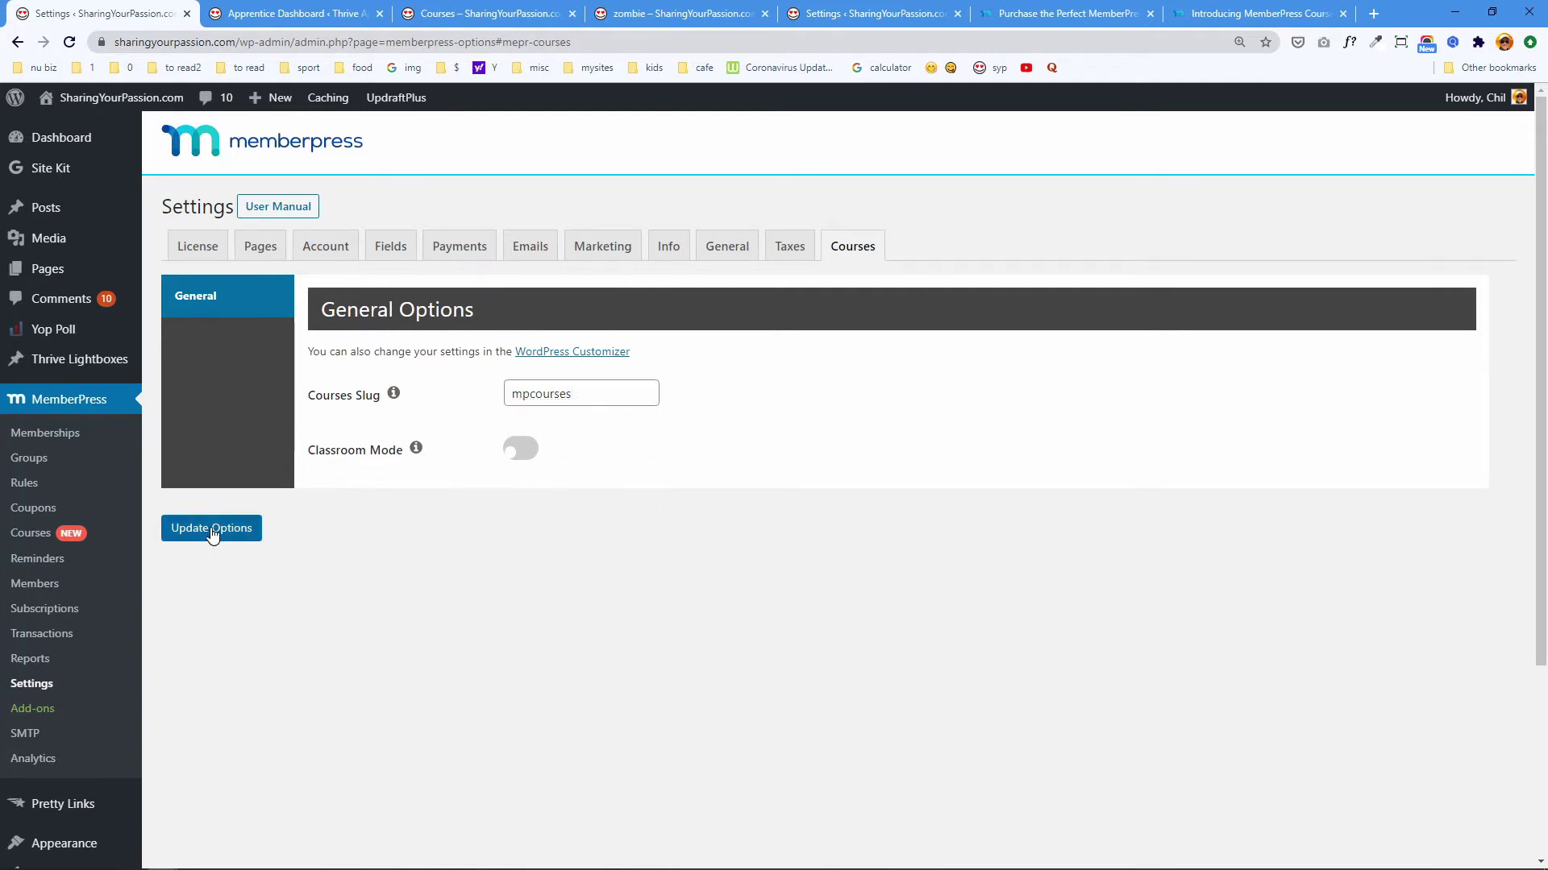
Open Zombies for Dummys from MemberPress Courses and review its intro and Section 1 lessons.
left_click(33, 535)
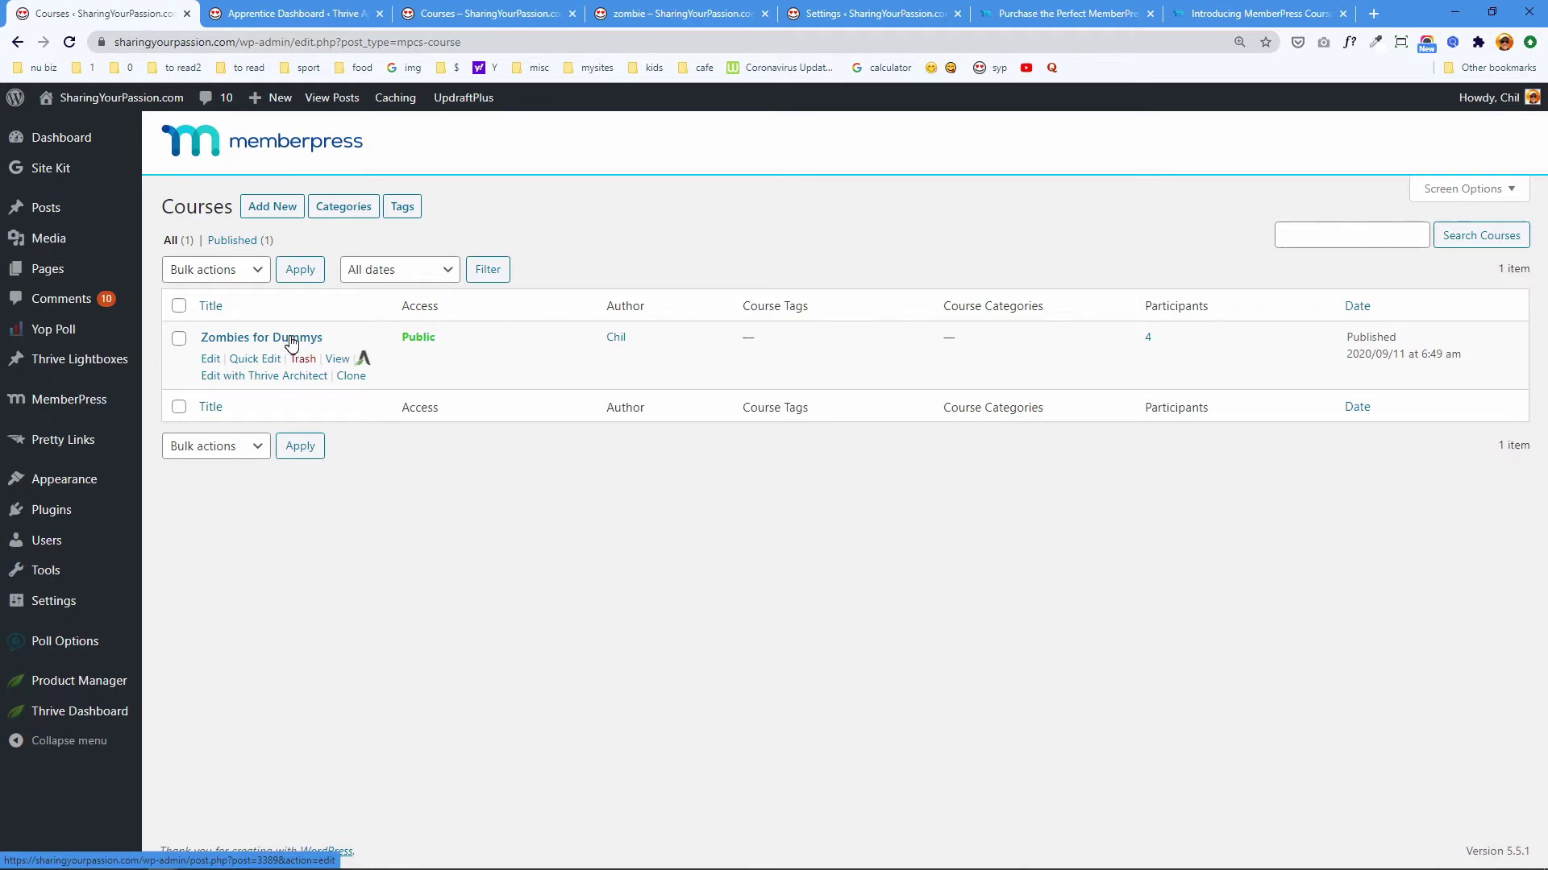
left_click(292, 340)
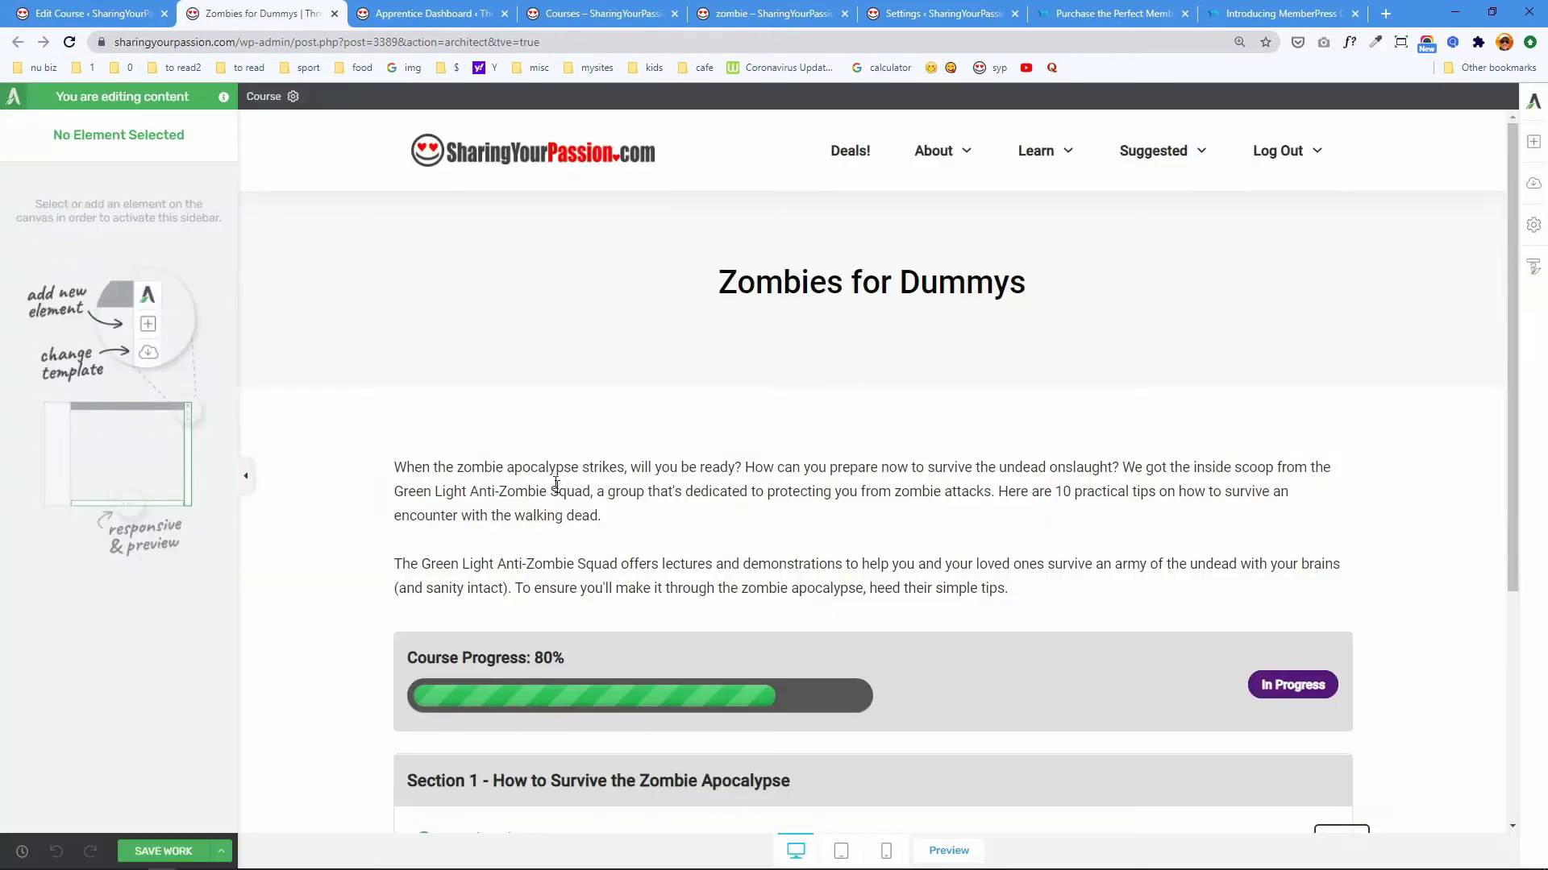
scroll(379, 585, "down", 4)
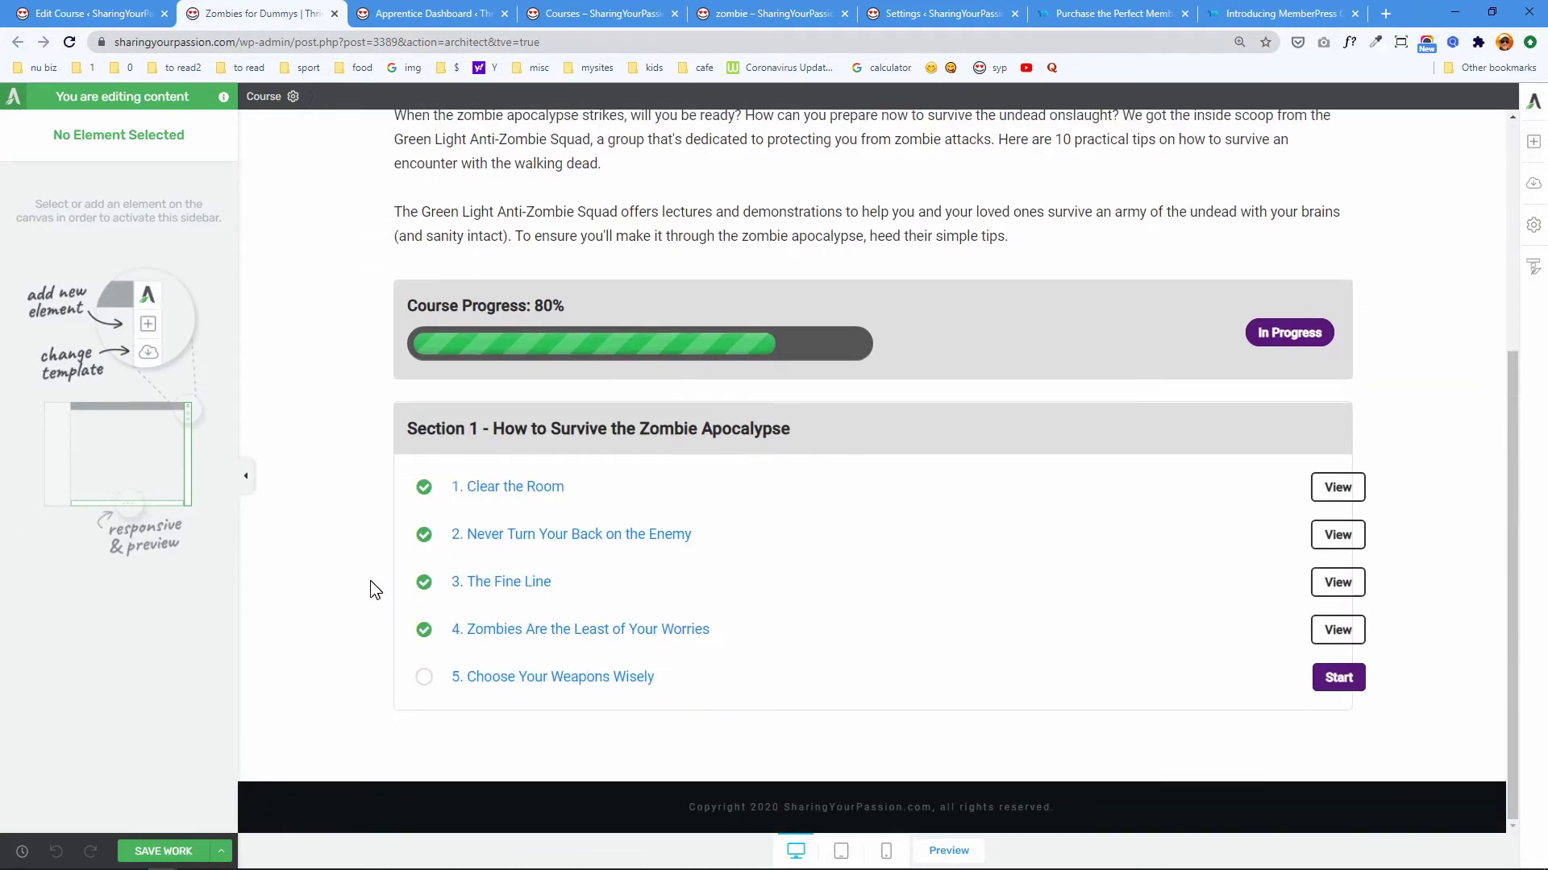
scroll(369, 578, "up", 4)
scroll(369, 578, "down", 4)
scroll(359, 500, "up", 4)
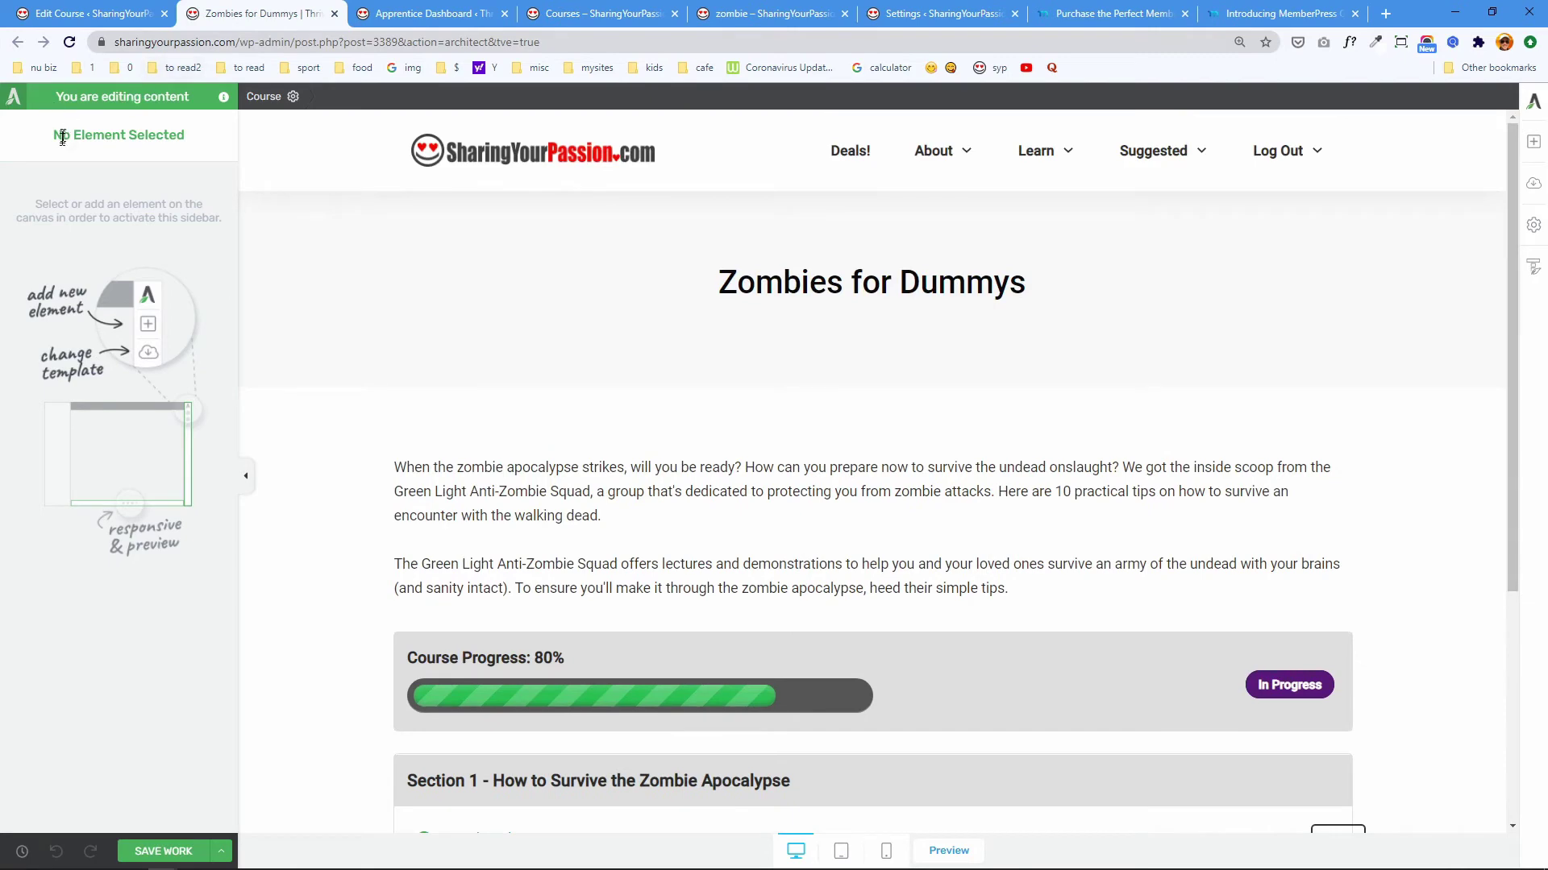
left_click(333, 14)
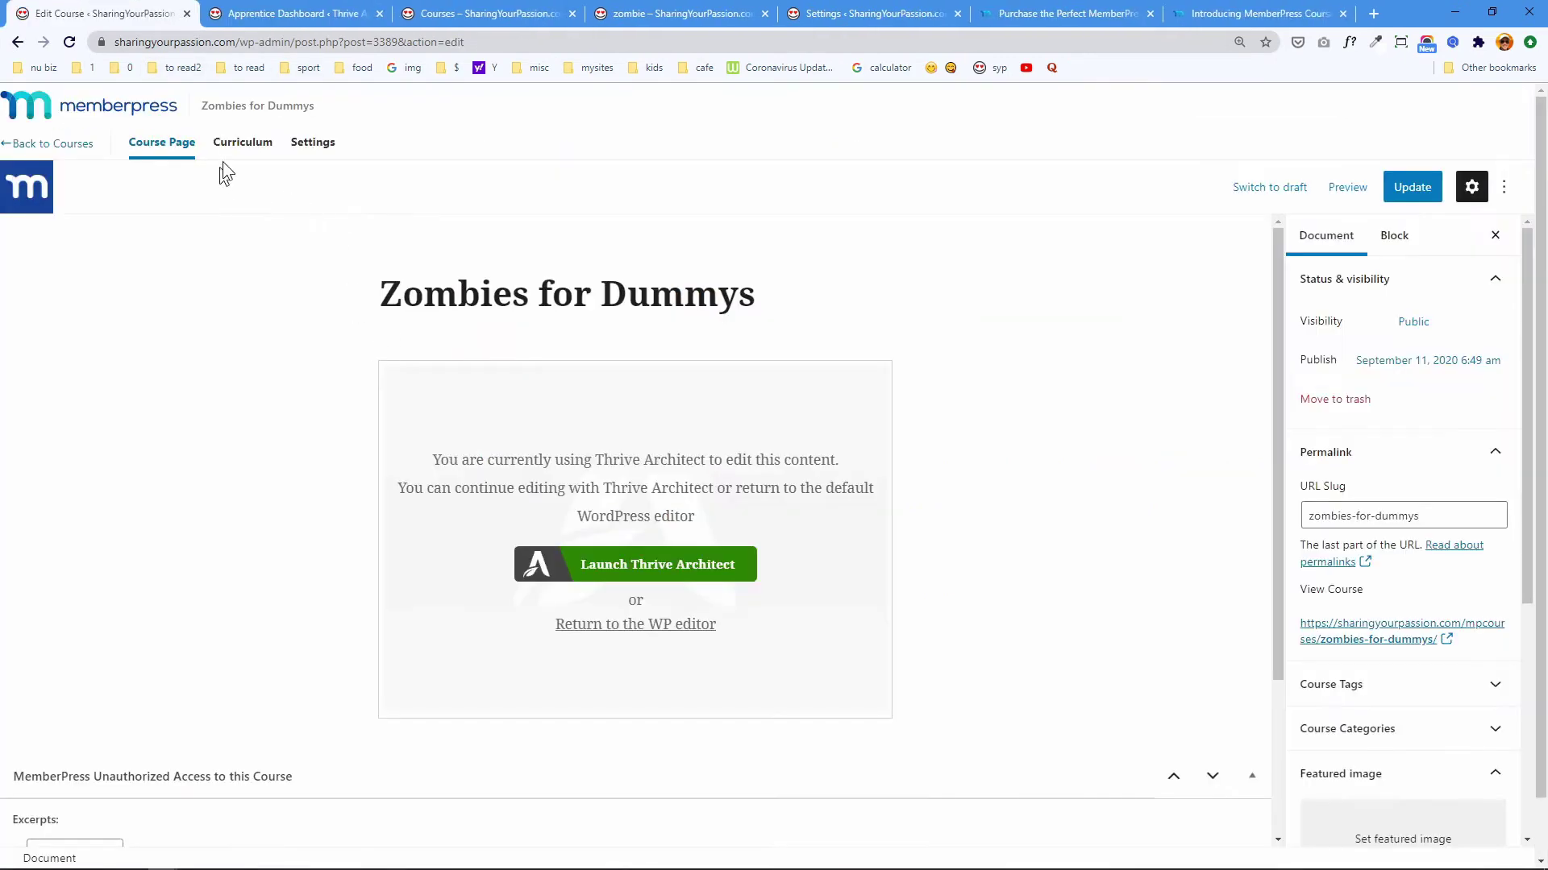
From the course Curriculum, open lesson 1, then lesson 2 'Never Turn Your Back on the Enemy', for editing.
left_click(246, 143)
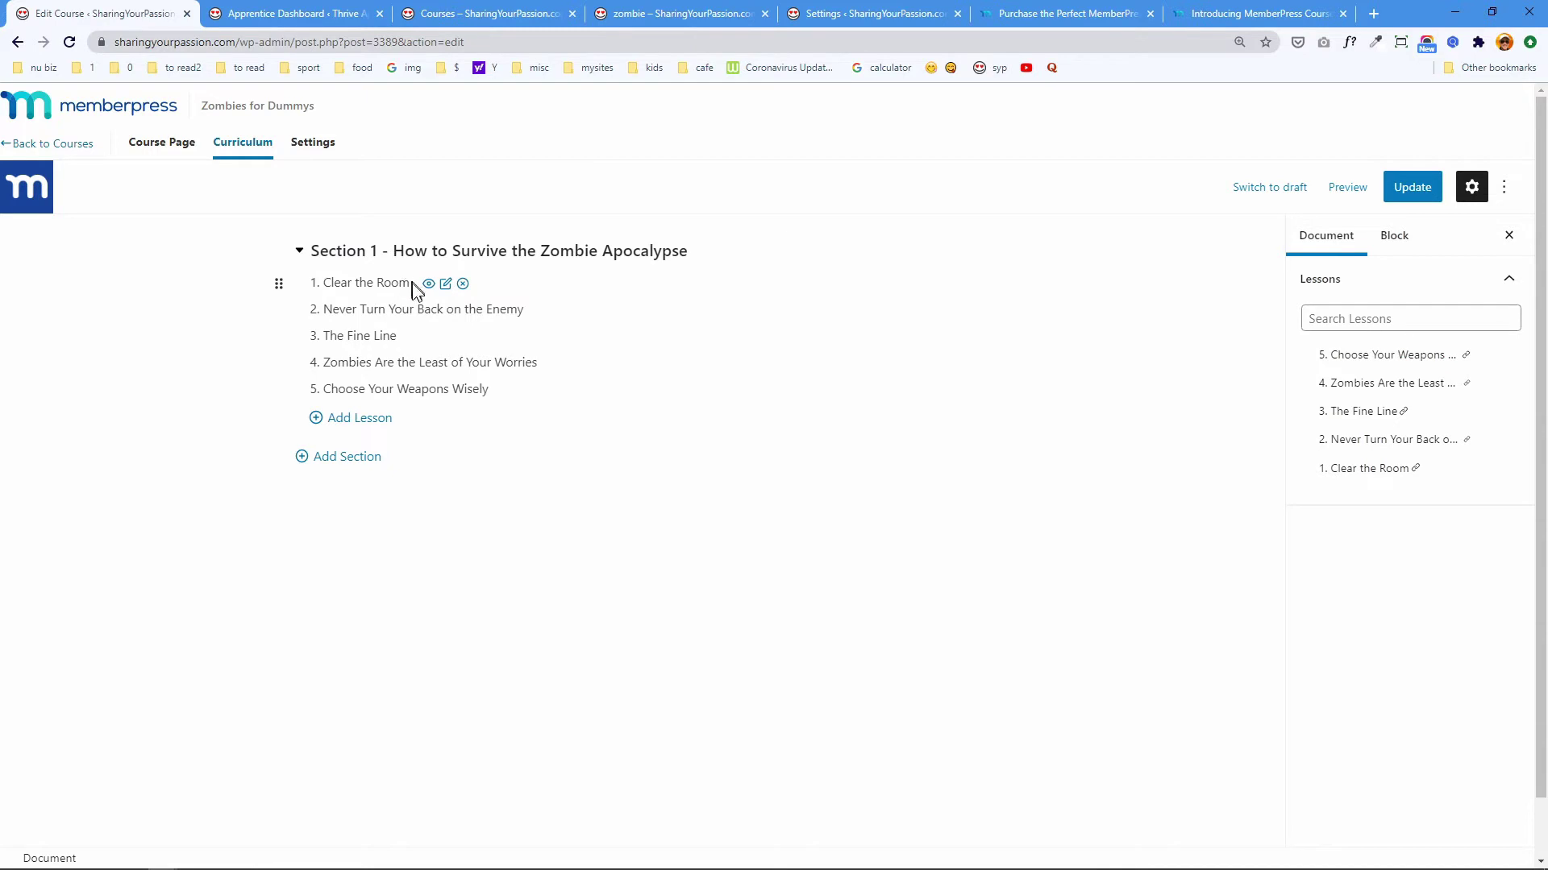
left_click(446, 284)
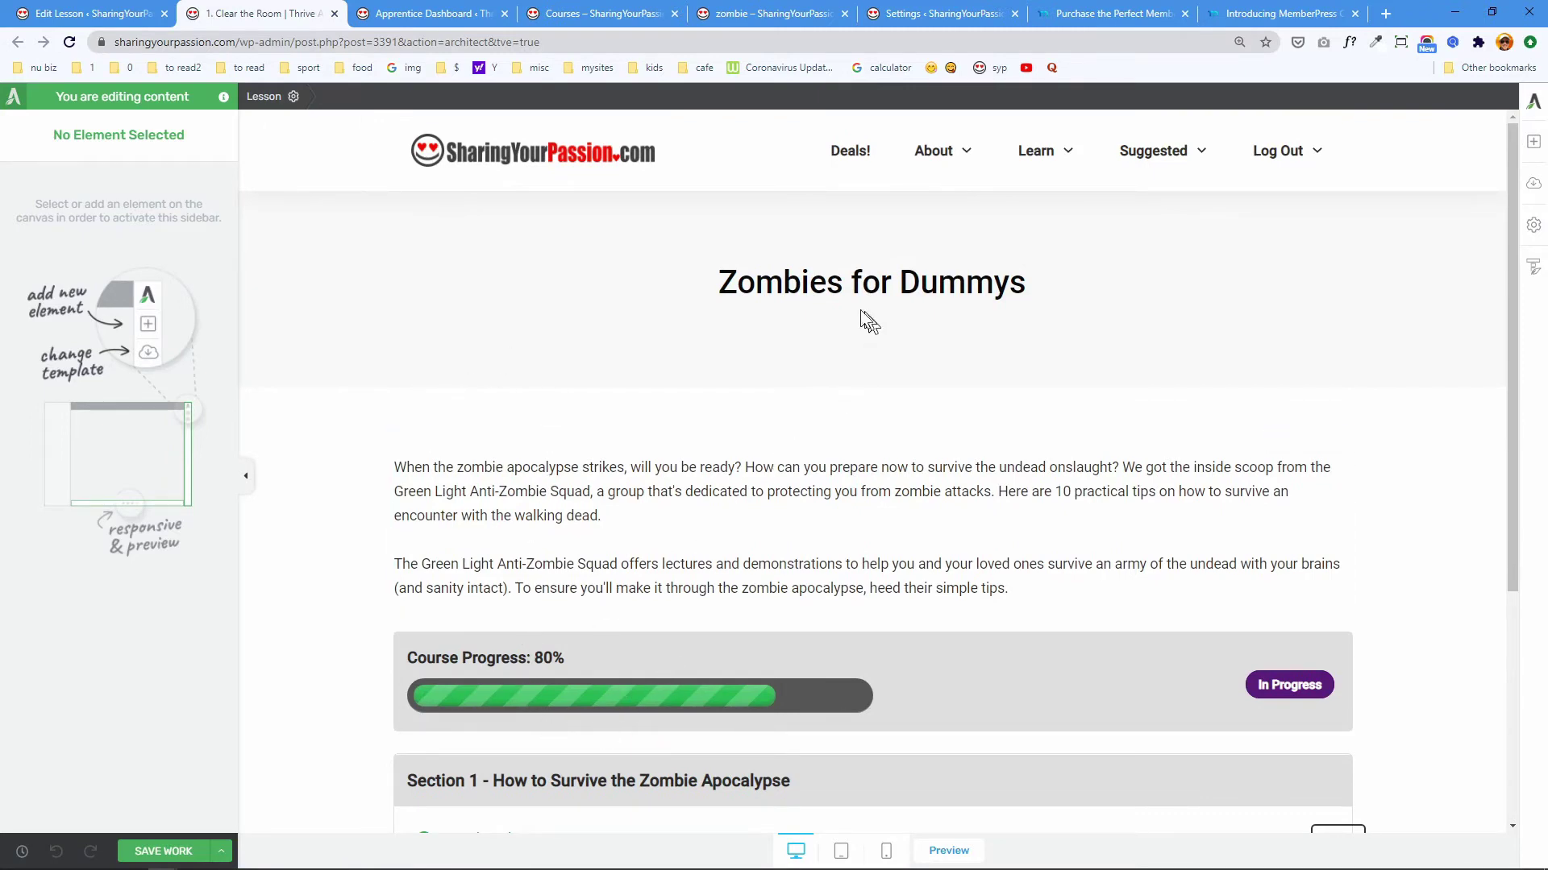
scroll(772, 323, "down", 3)
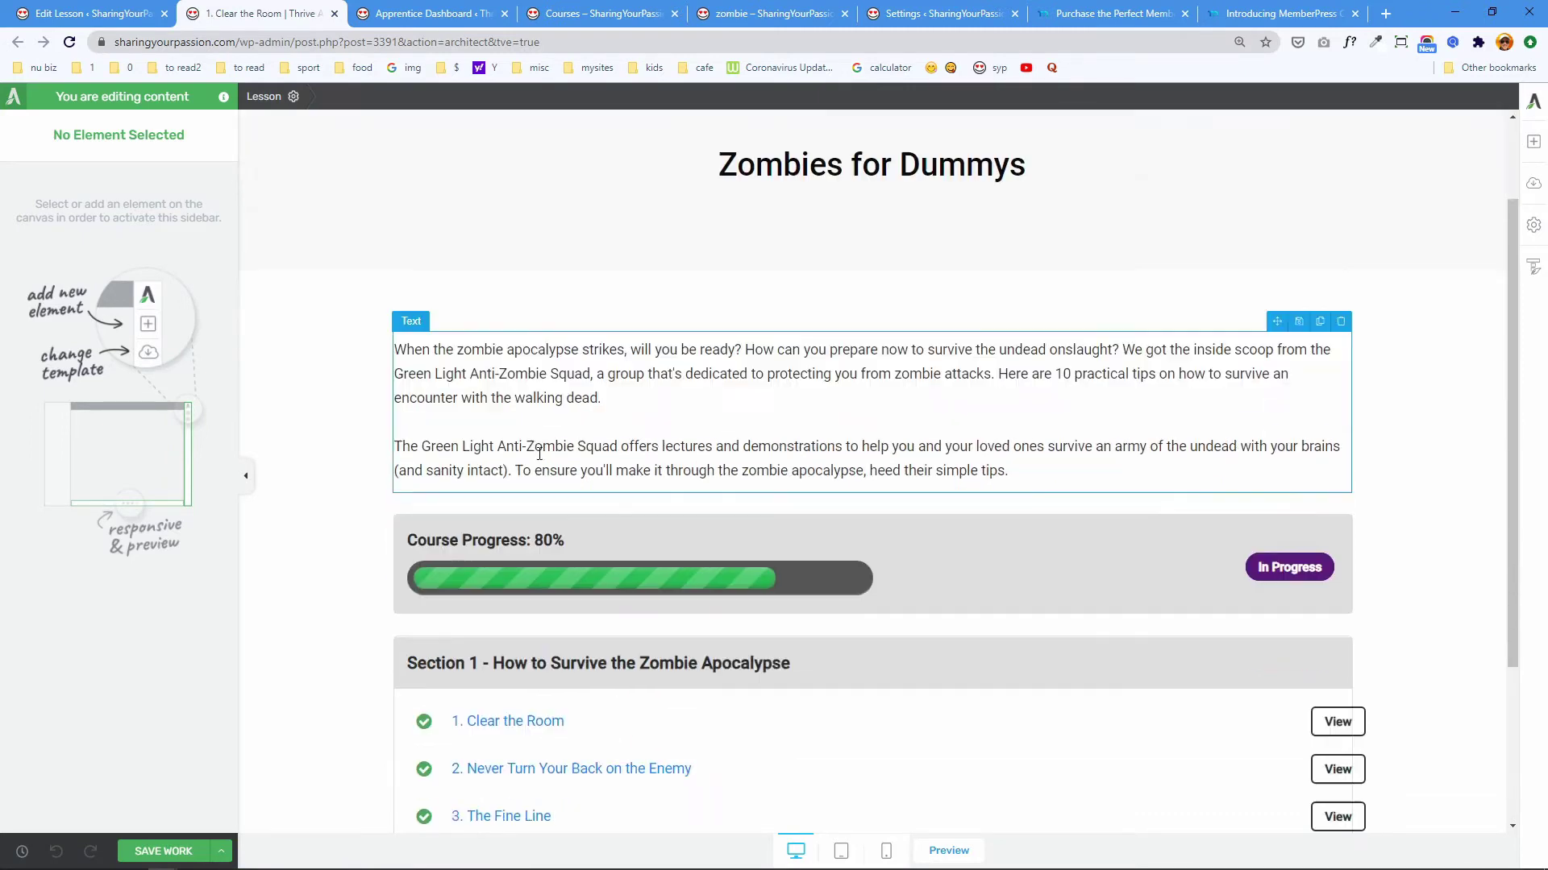
key("ctrl+w")
left_click(101, 142)
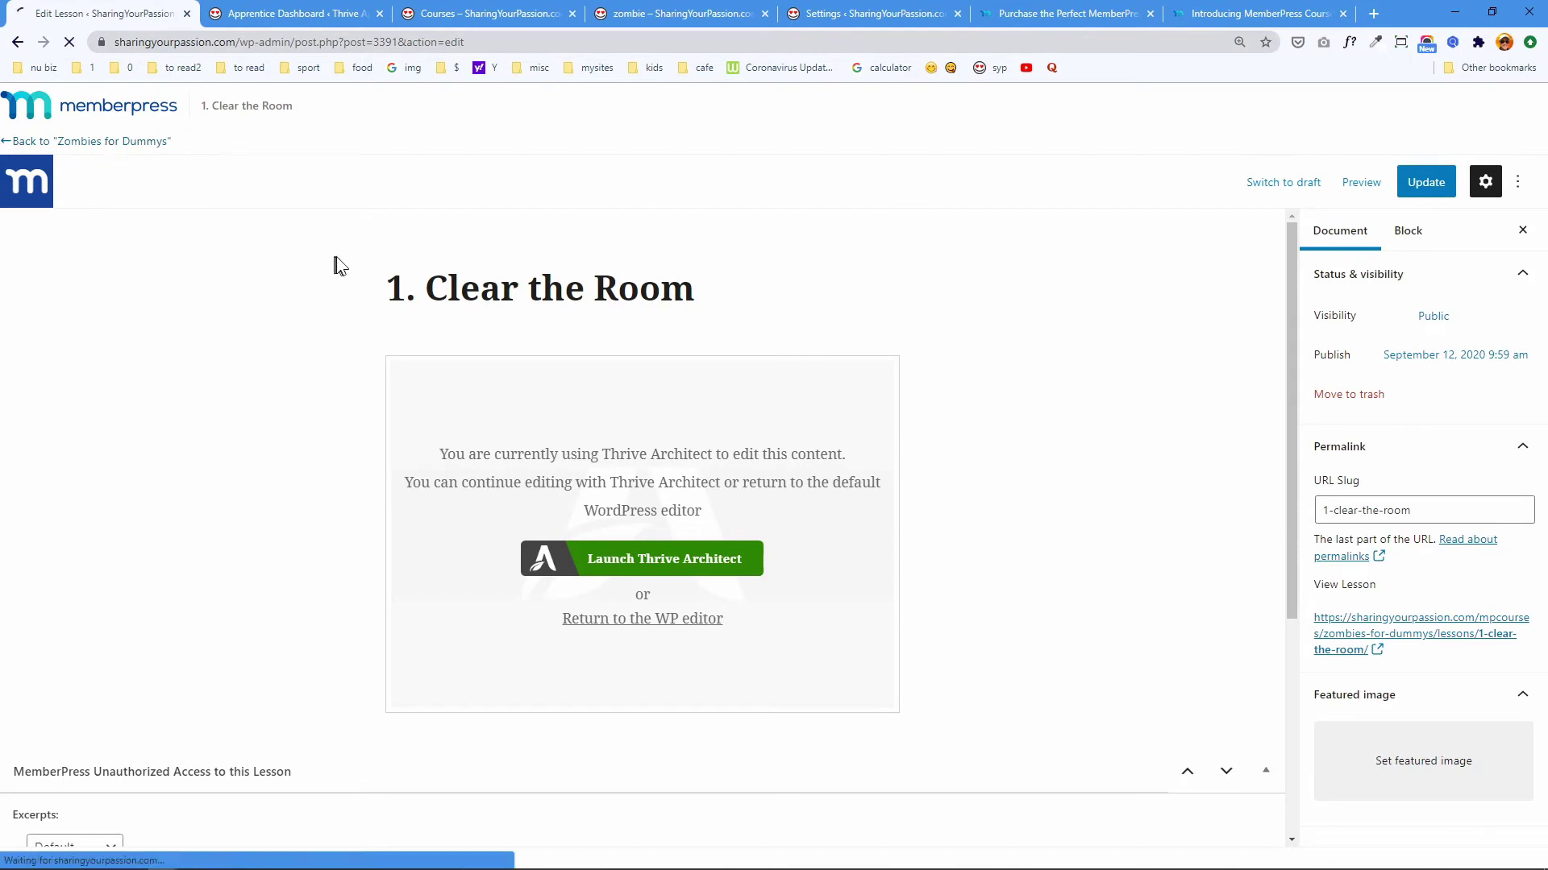
left_click(559, 312)
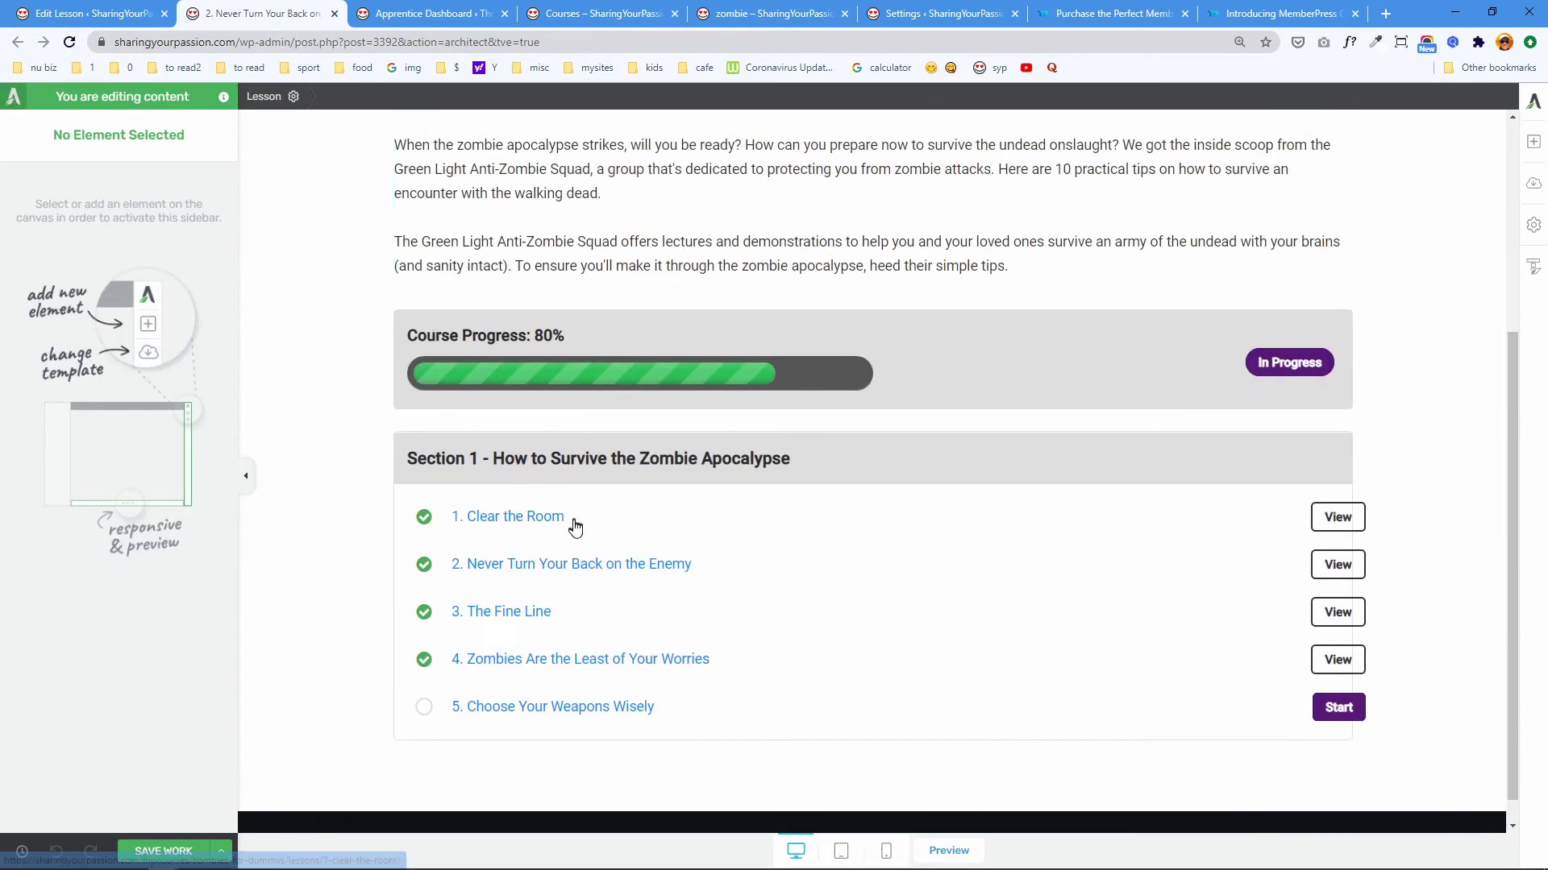
Review lesson 2 in Thrive Architect, close the editor, and return to the public Courses page.
scroll(508, 532, "down", 1)
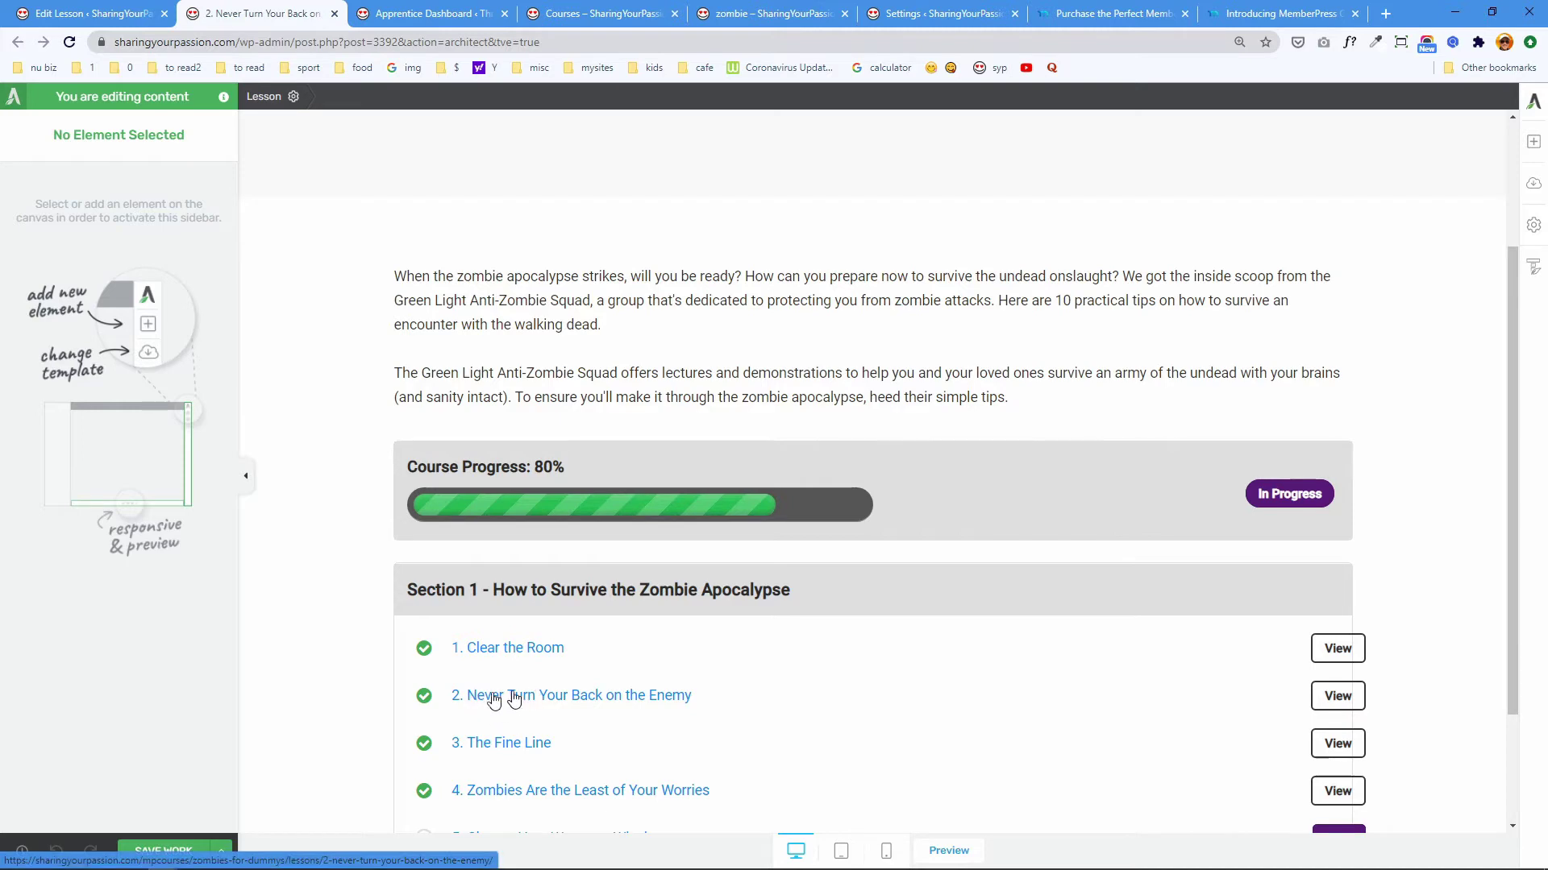
scroll(565, 697, "down", 2)
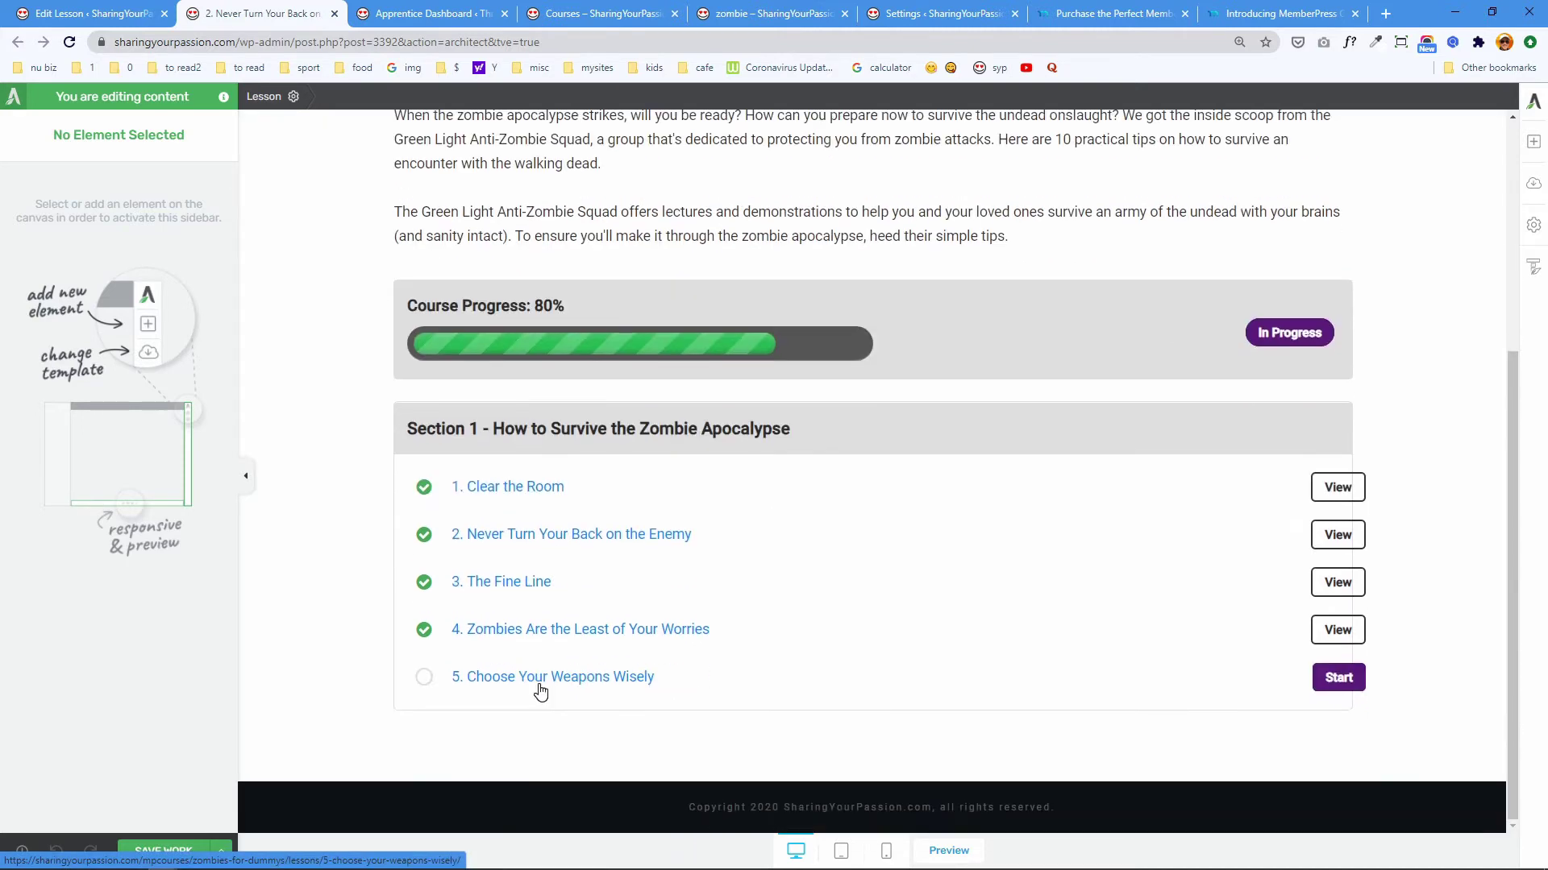
scroll(355, 347, "up", 5)
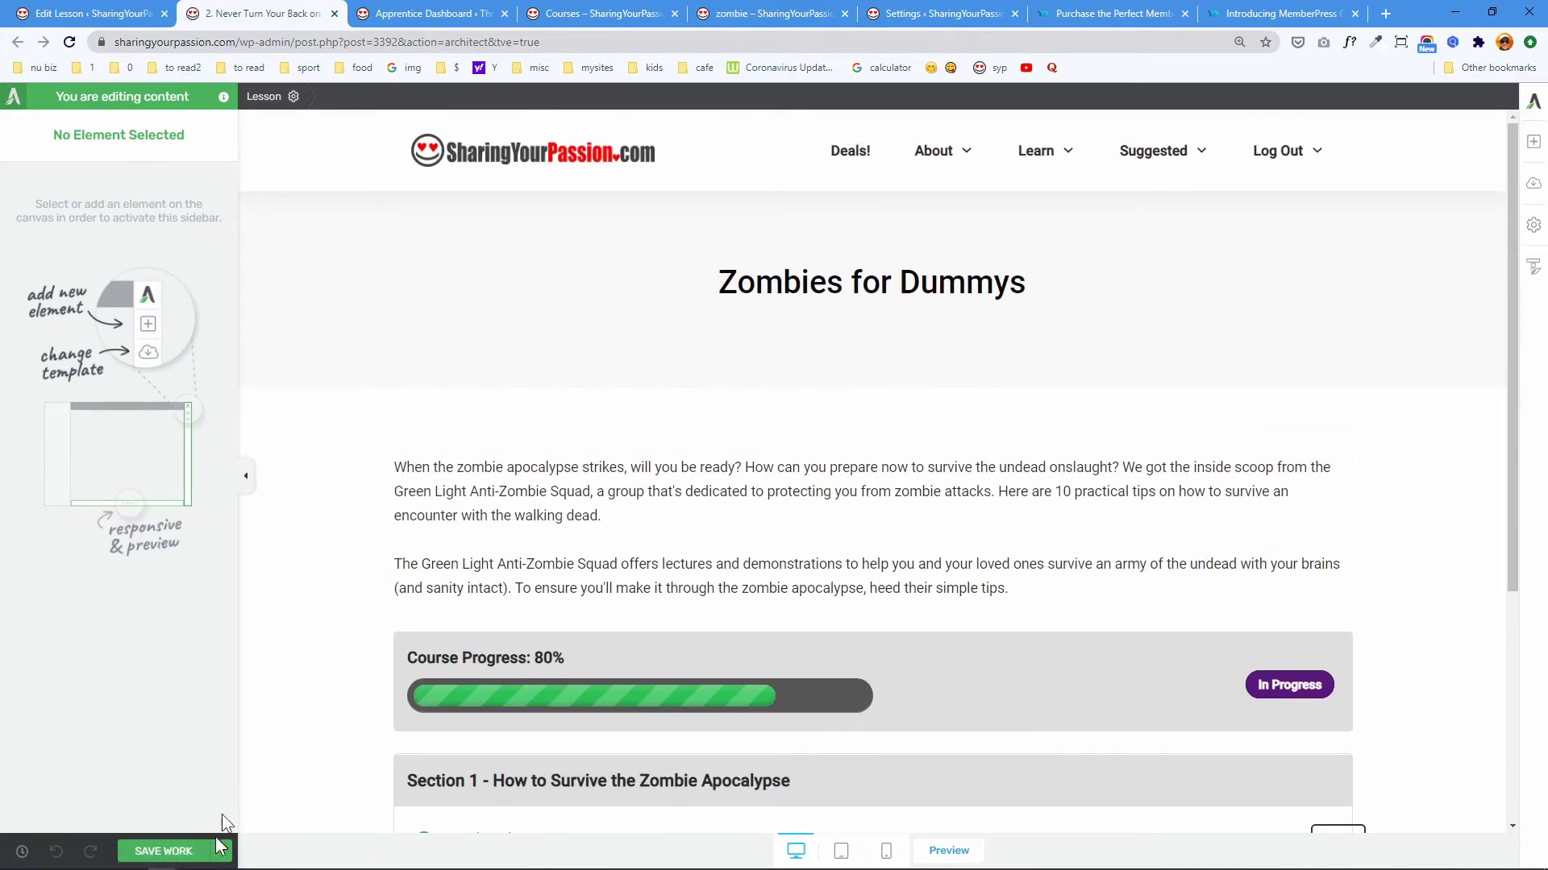
left_click(335, 14)
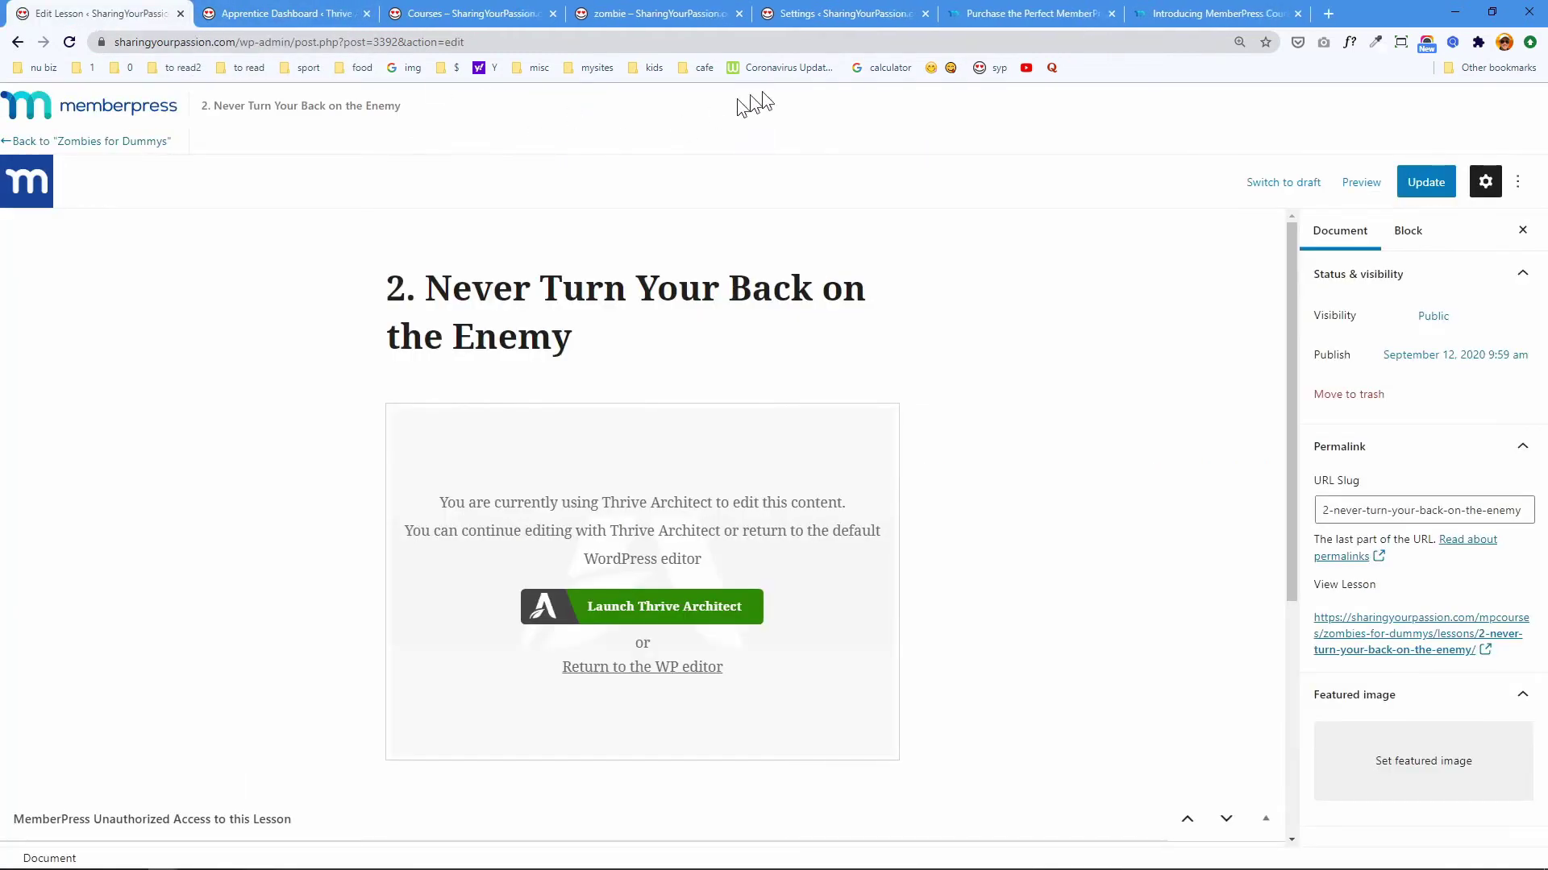
left_click(435, 14)
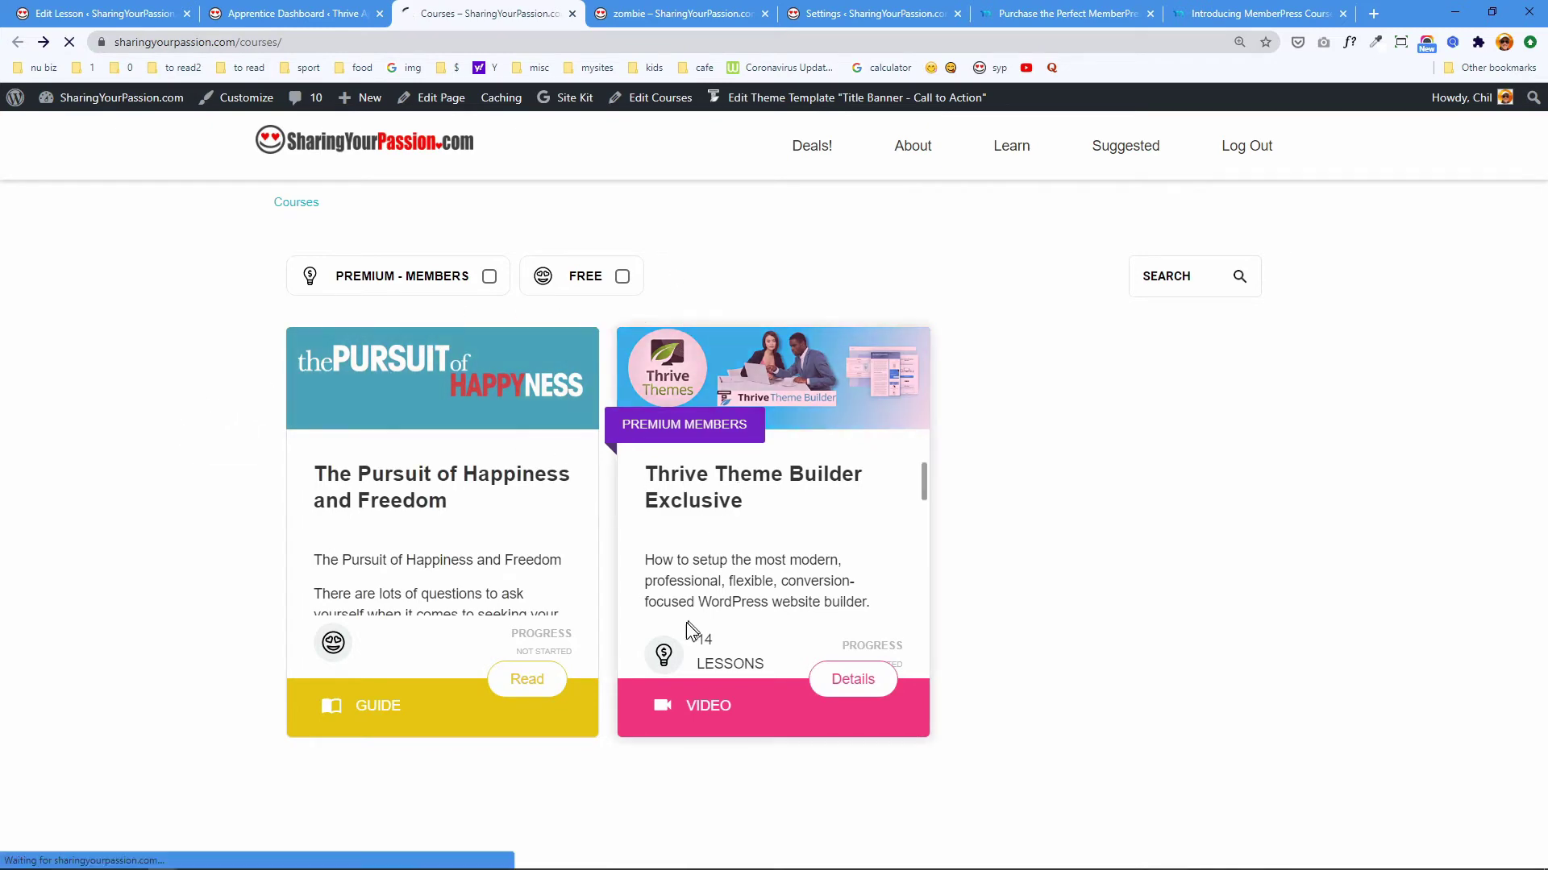
Open the Thrive Theme Builder Exclusive course card and scroll its page to confirm it loads.
left_click(685, 516)
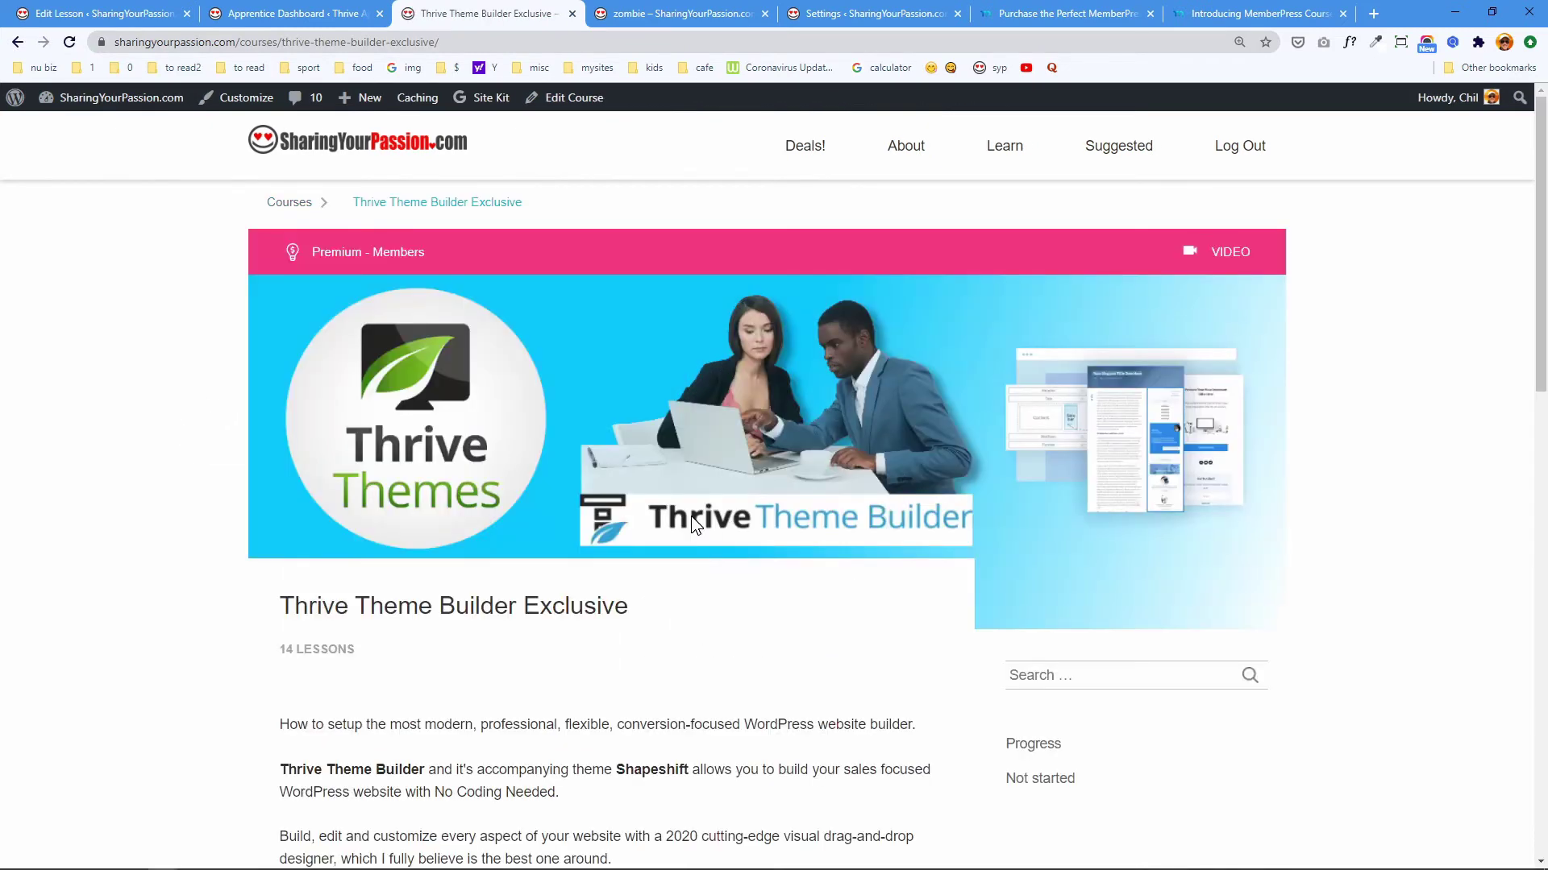
scroll(529, 587, "down", 9)
scroll(528, 576, "up", 9)
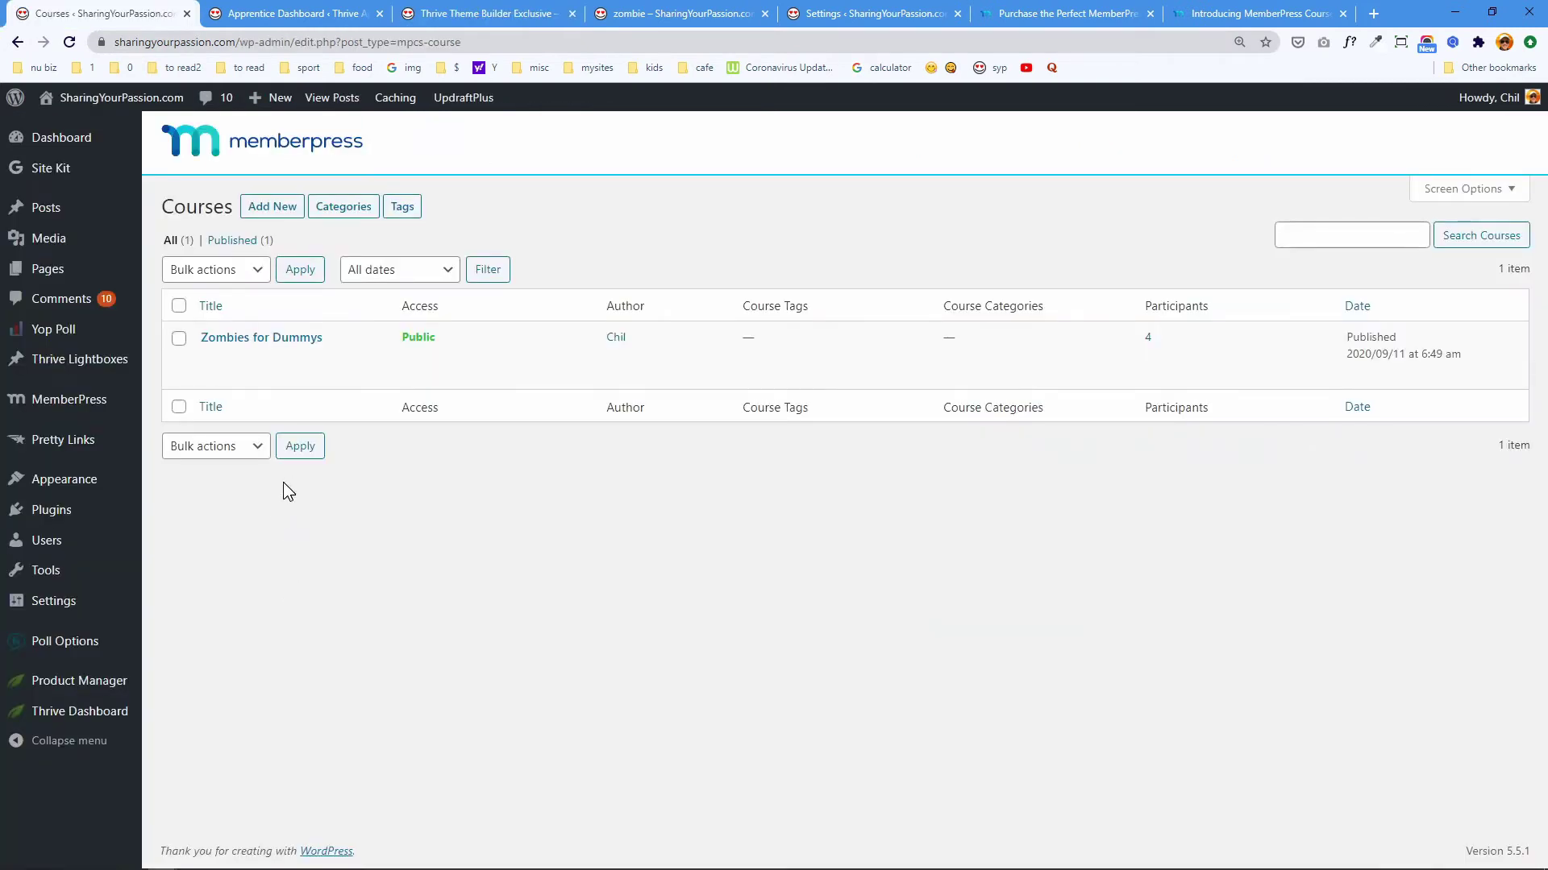
Switch to the logged-out guest window showing the /mpcourses/ archive with Zombies for Dummys.
mouse_move(318, 355)
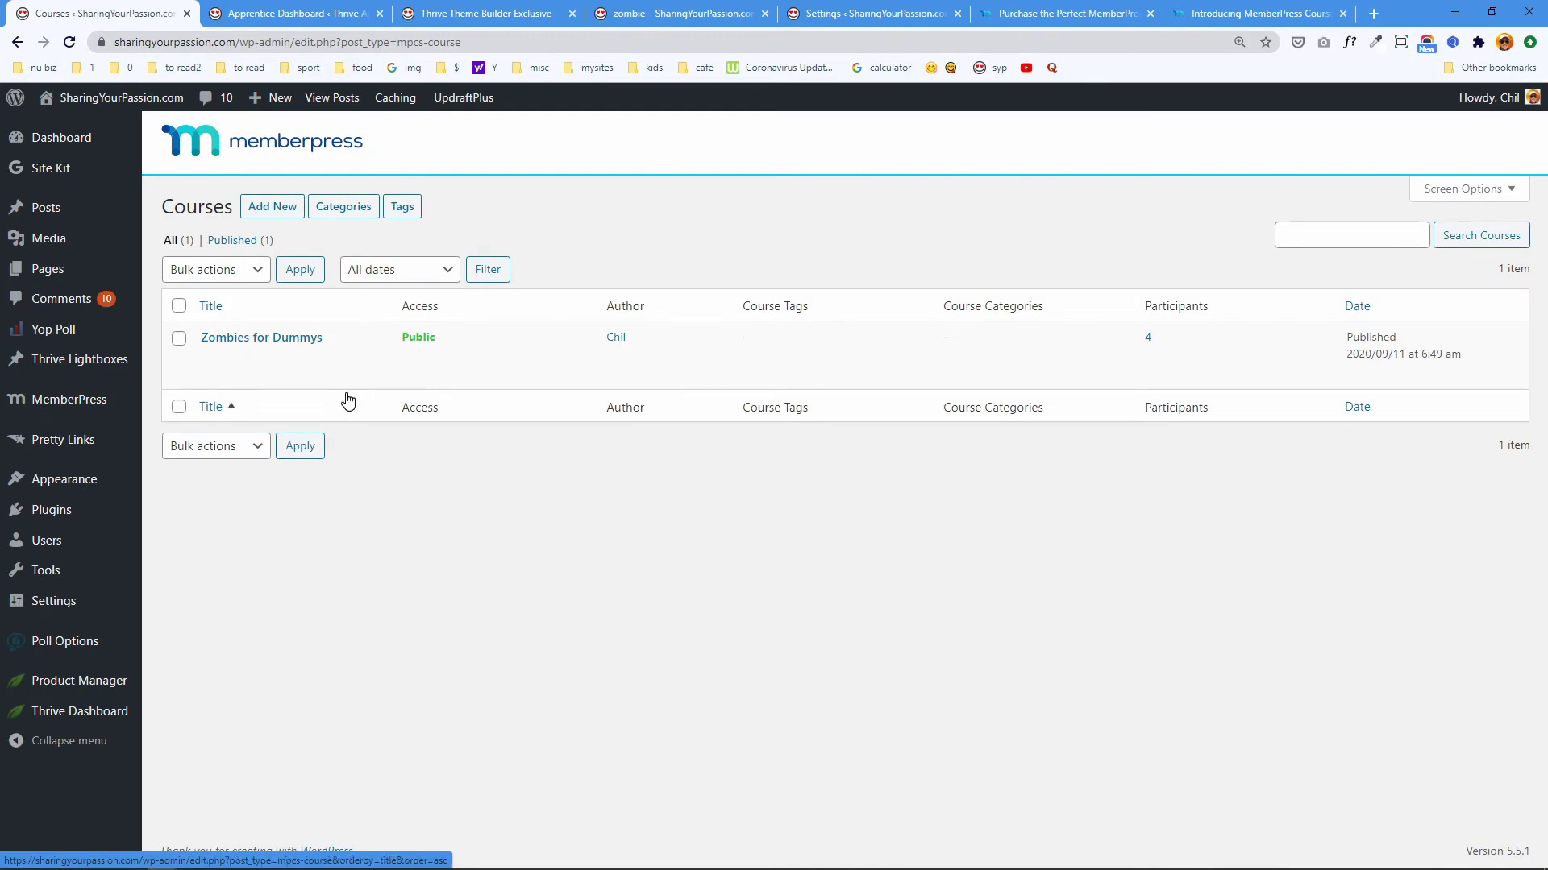
key("alt+Tab")
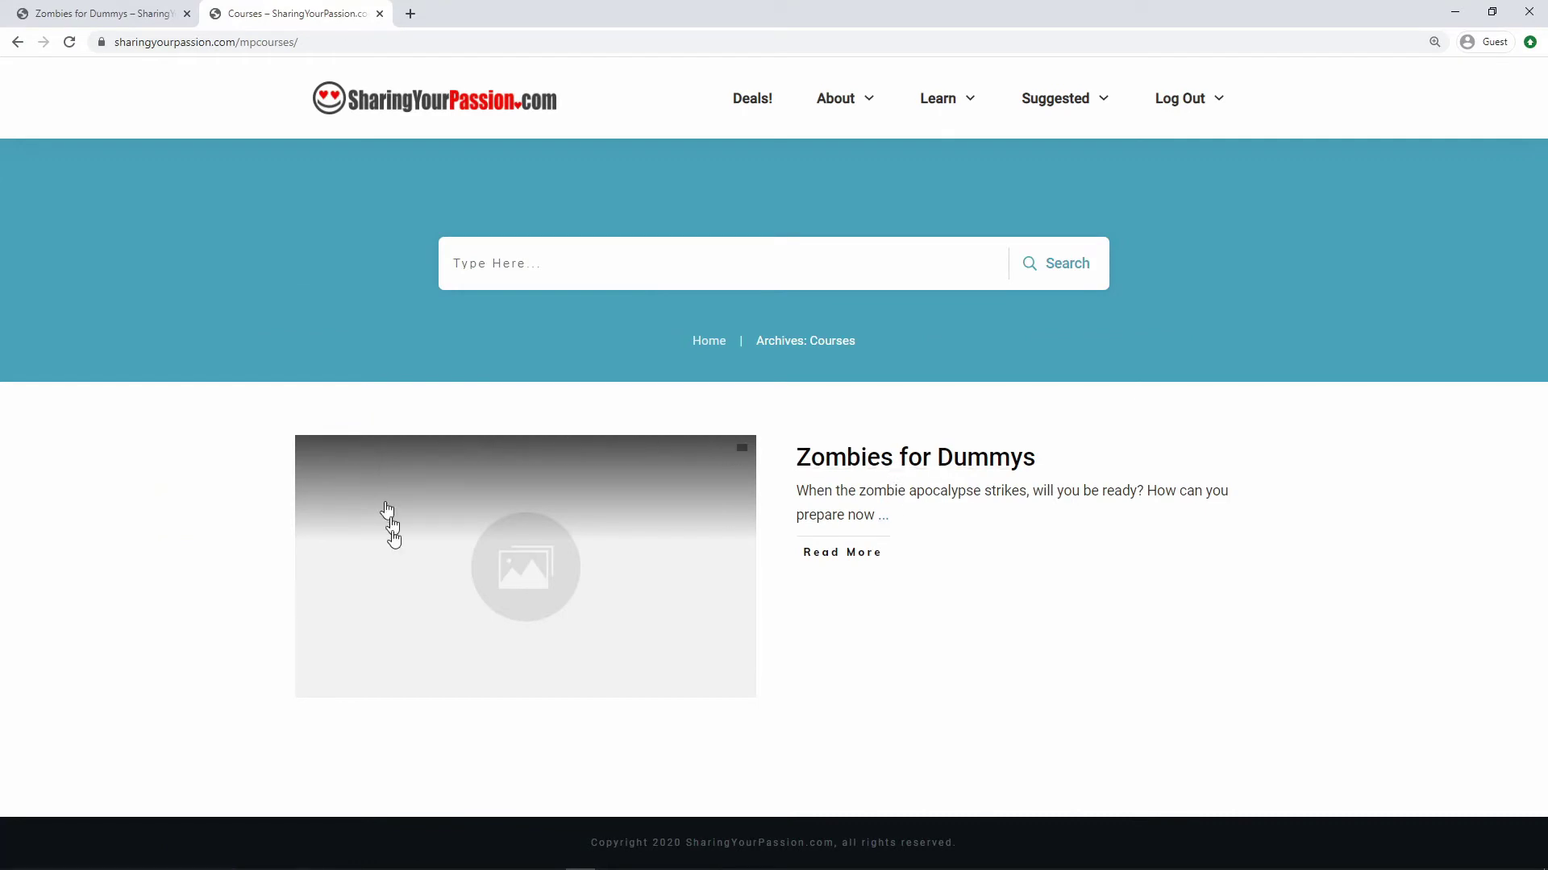
Open the Zombies for Dummys course page as a guest and look over it.
left_click(913, 462)
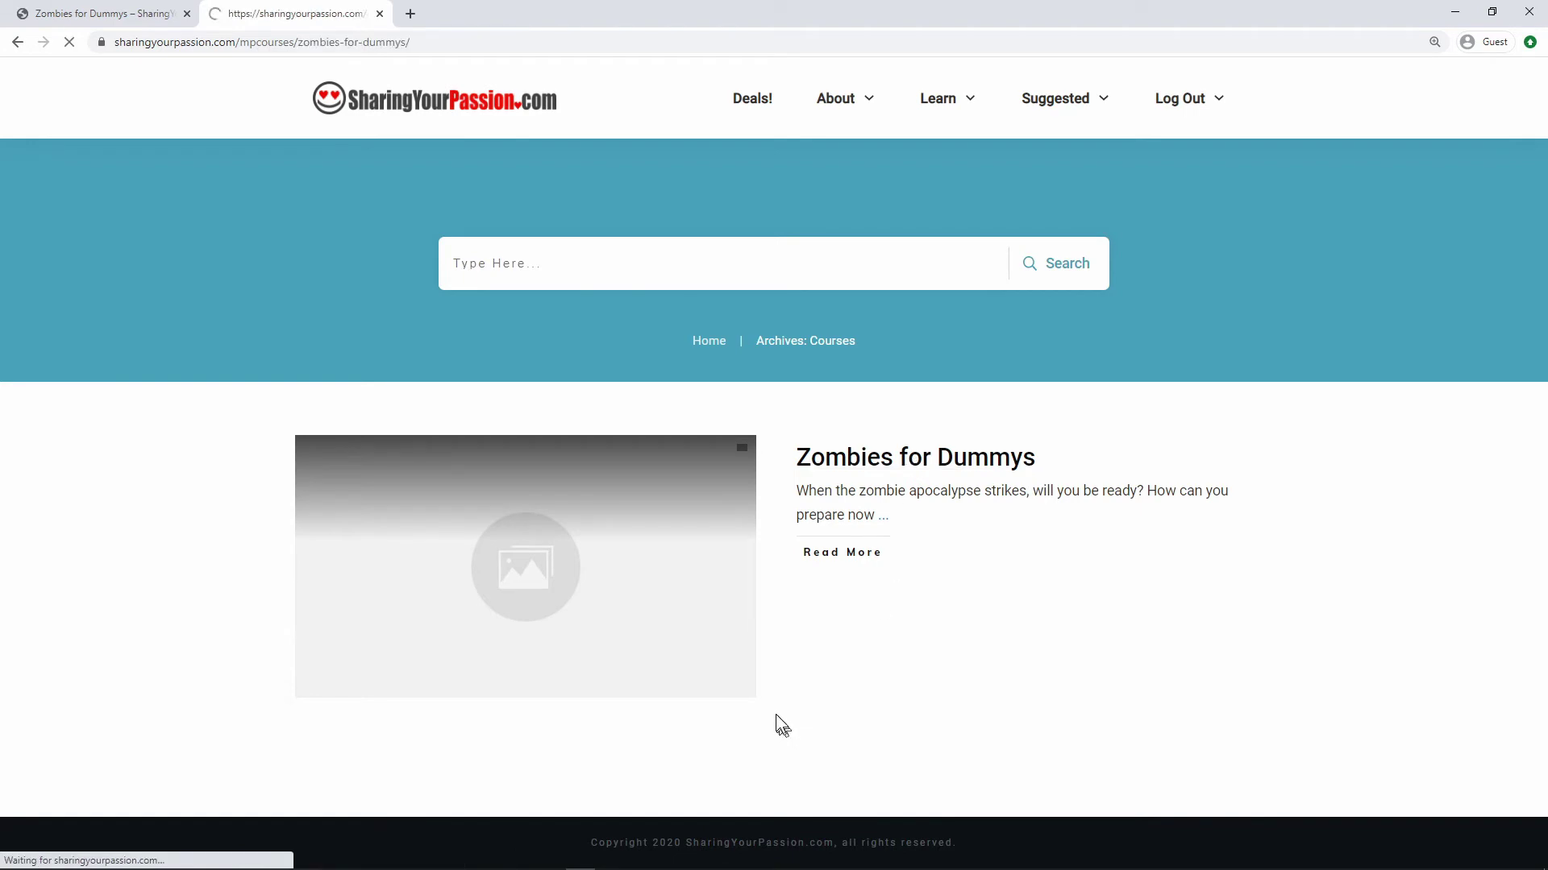
scroll(930, 292, "down", 3)
scroll(930, 292, "up", 3)
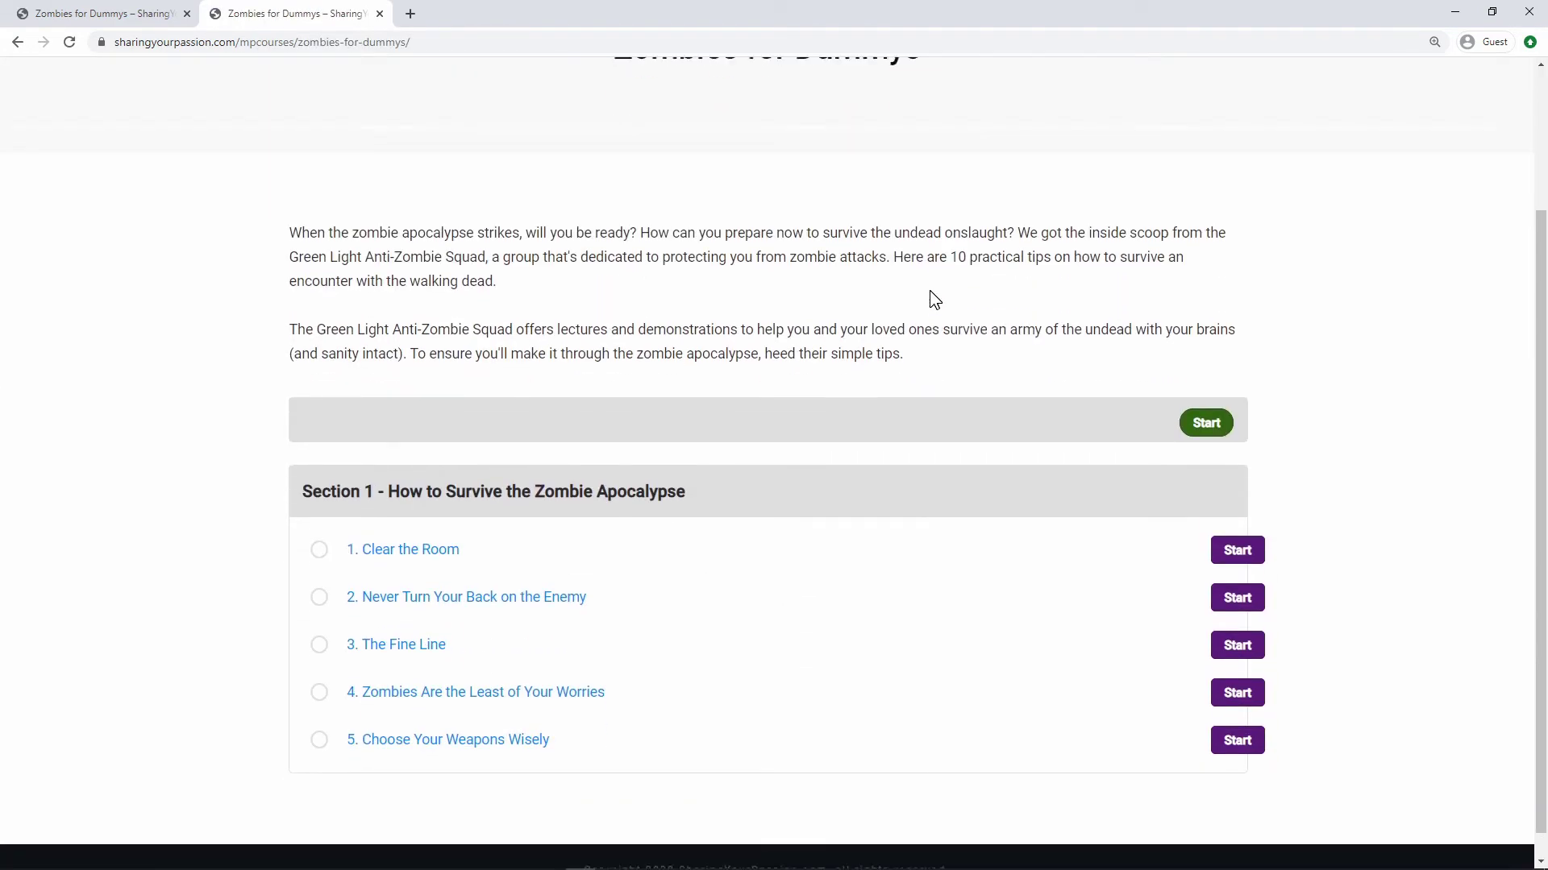
scroll(930, 292, "down", 3)
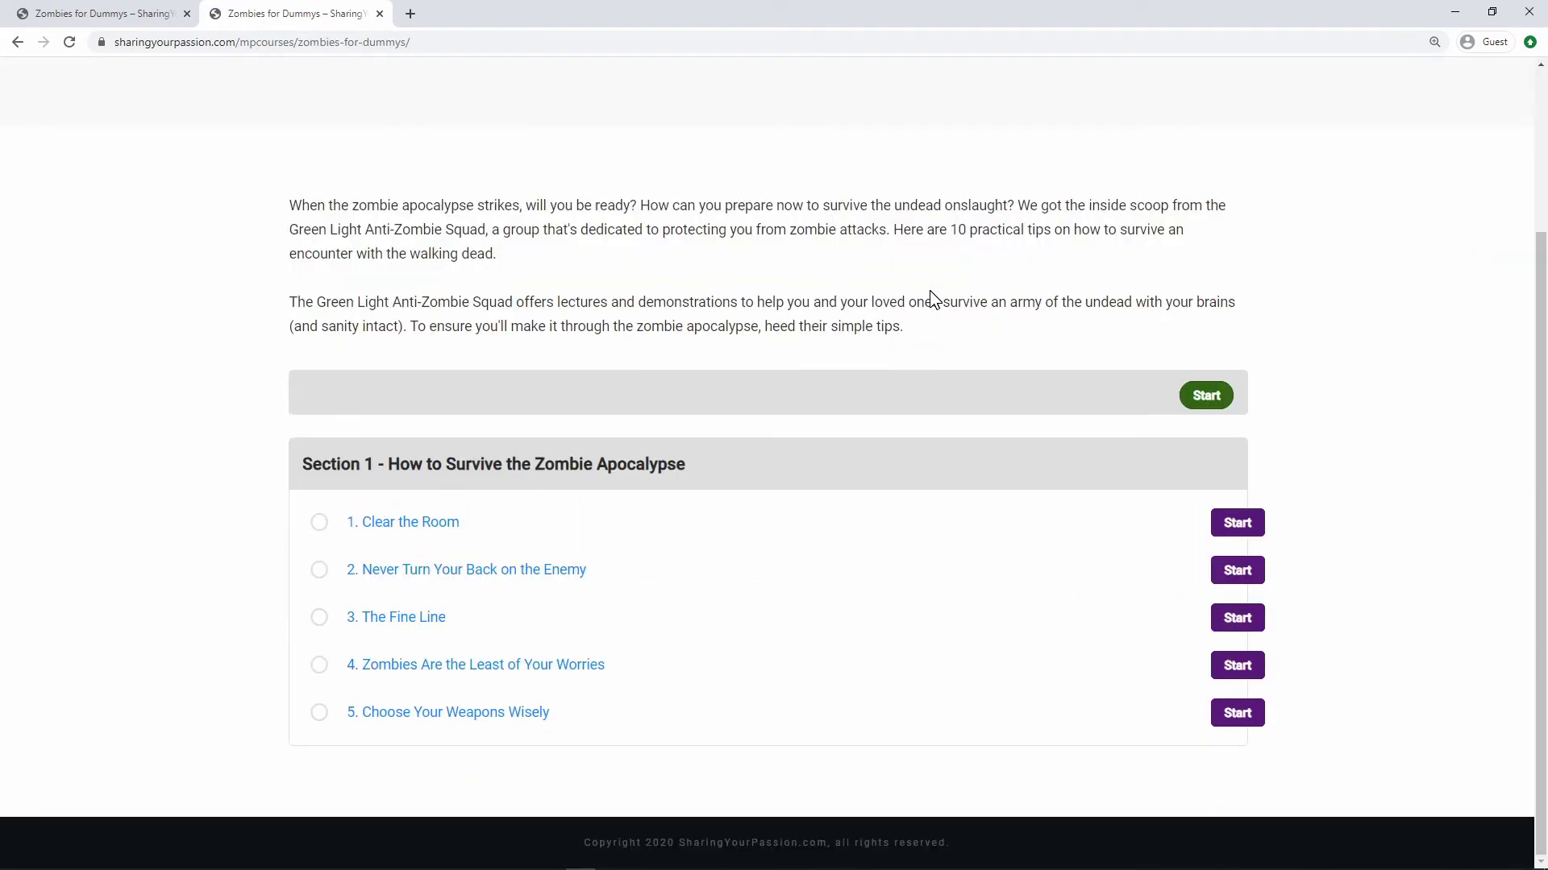
Try lessons 1 (Clear the Room), 2 and 4; each just reloads the course overview.
left_click(1233, 525)
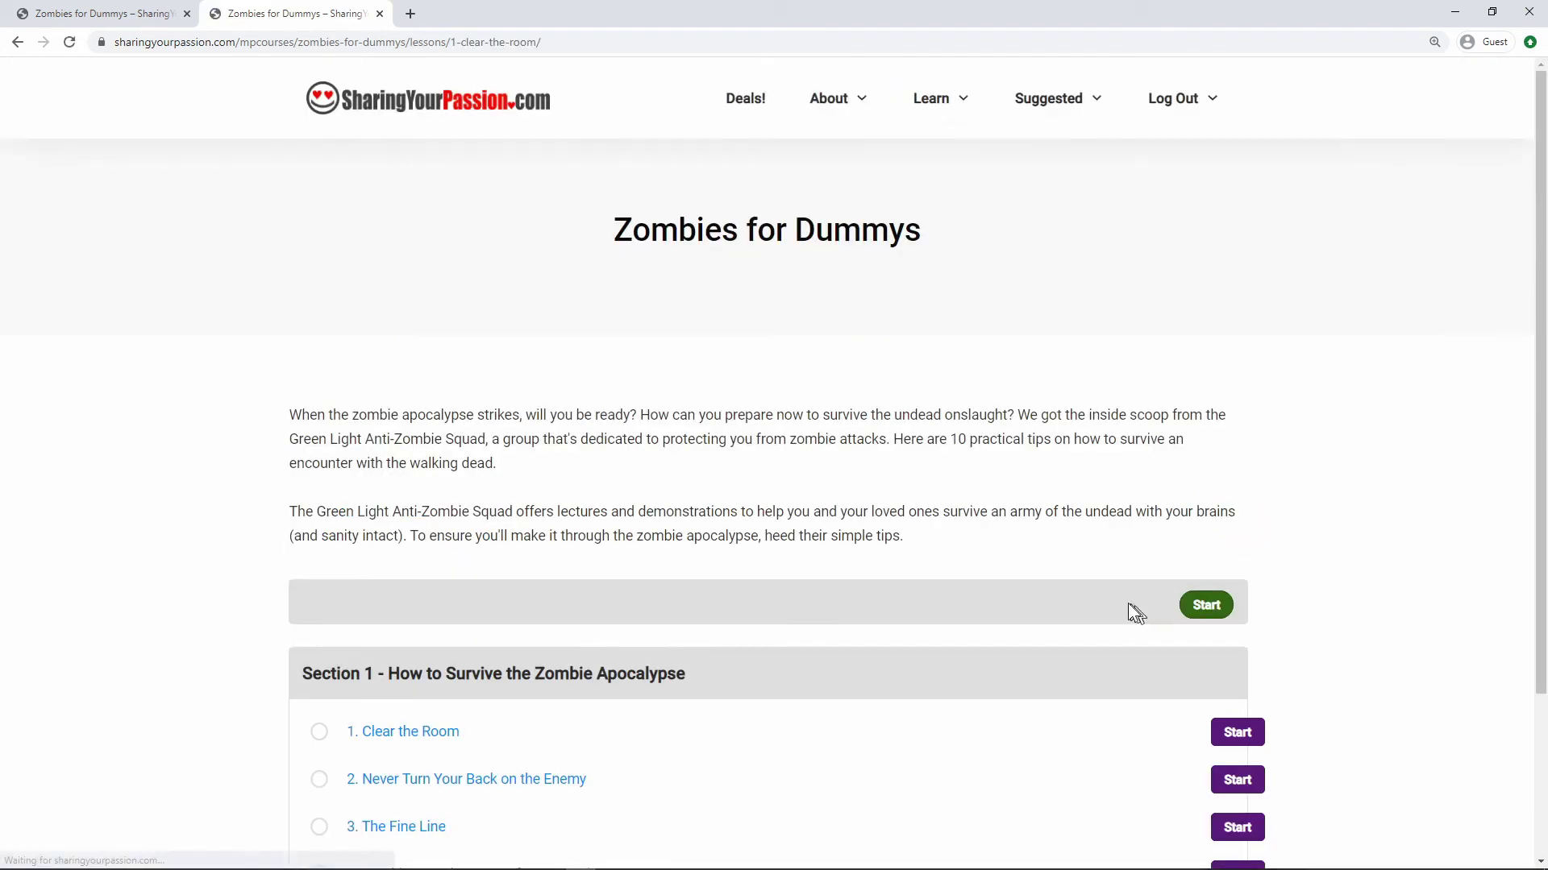
scroll(864, 511, "down", 3)
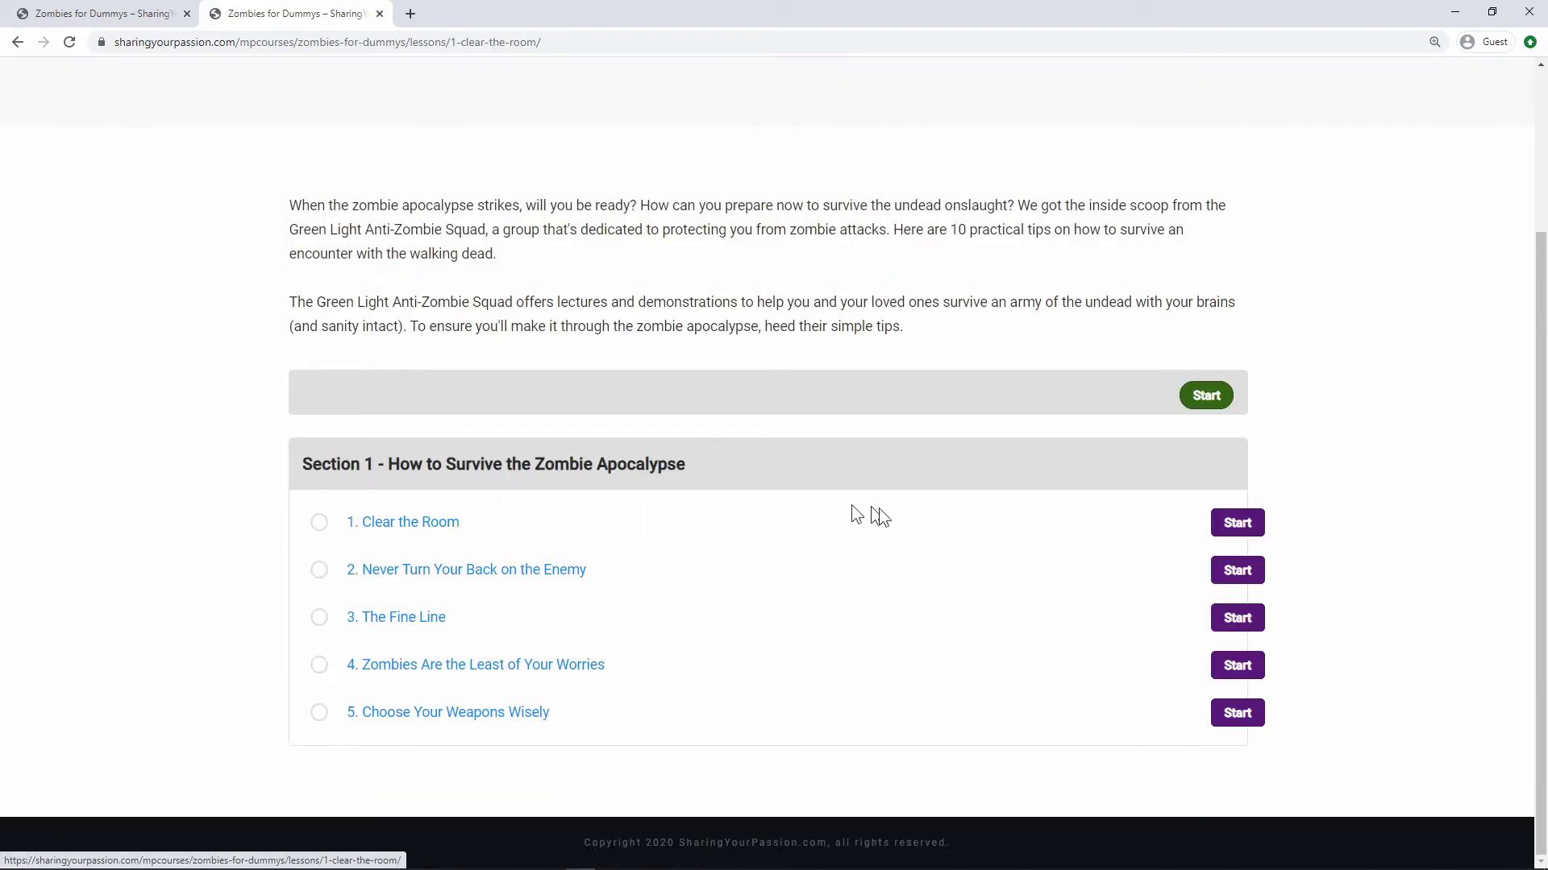
left_click(1116, 571)
scroll(635, 490, "down", 3)
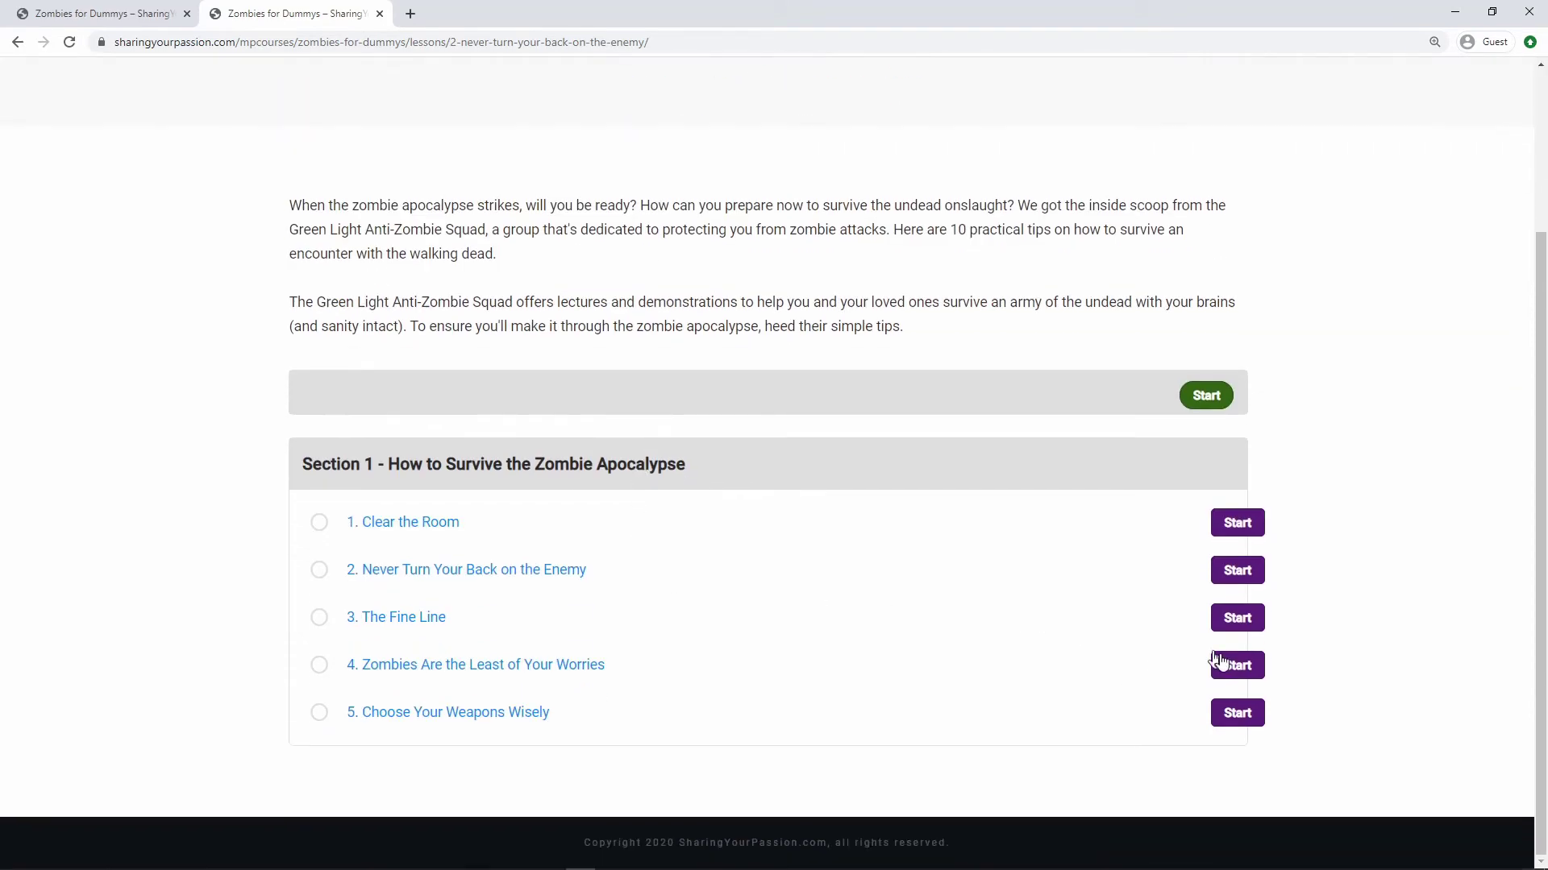
left_click(1235, 666)
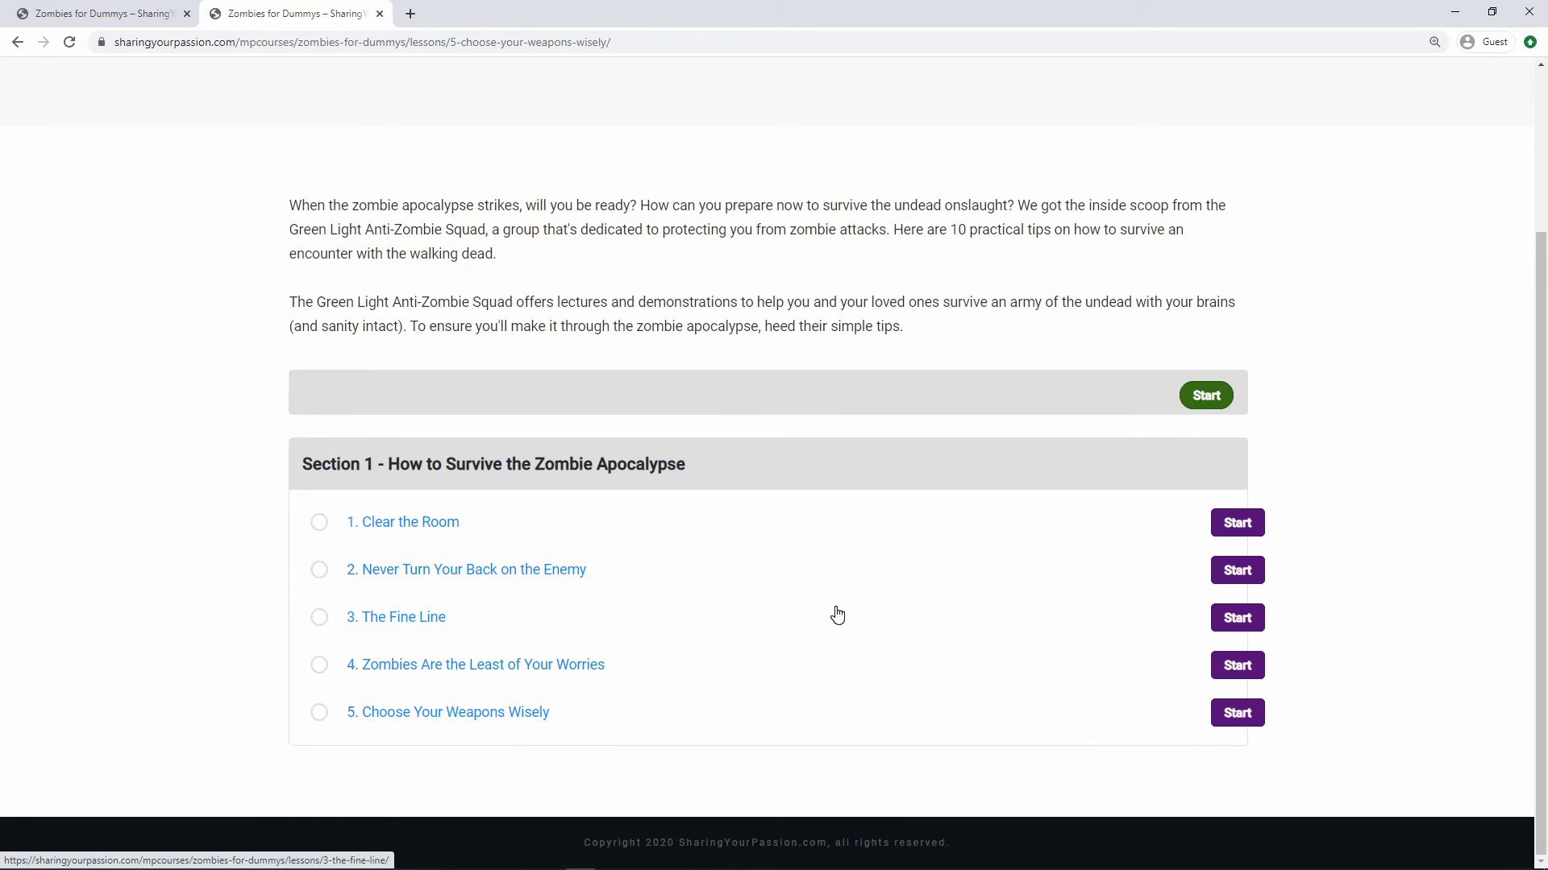
scroll(838, 615, "up", 3)
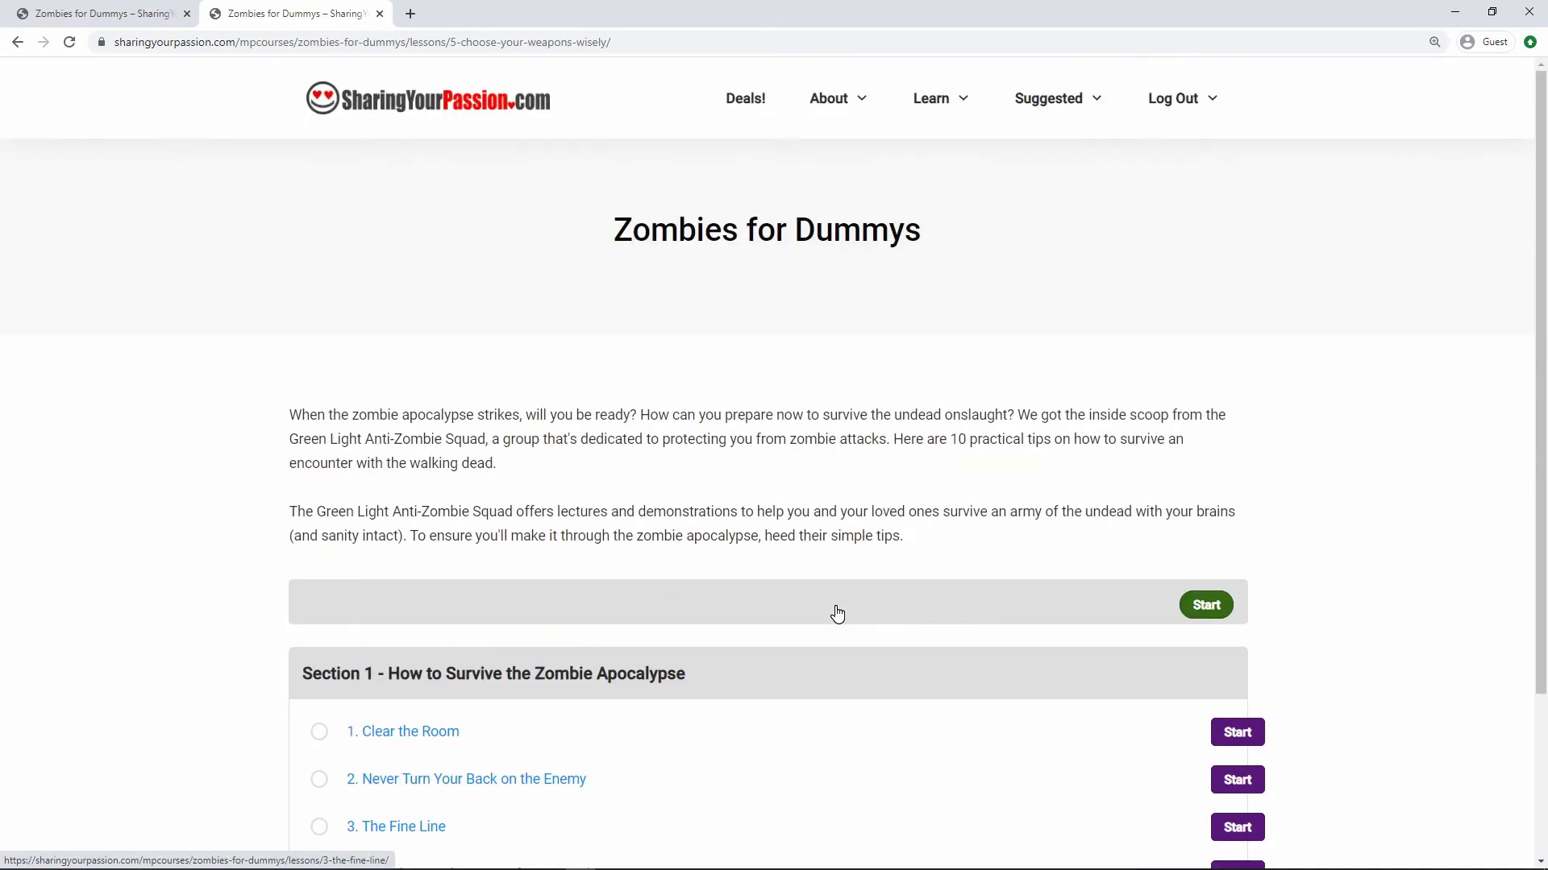
scroll(837, 613, "down", 3)
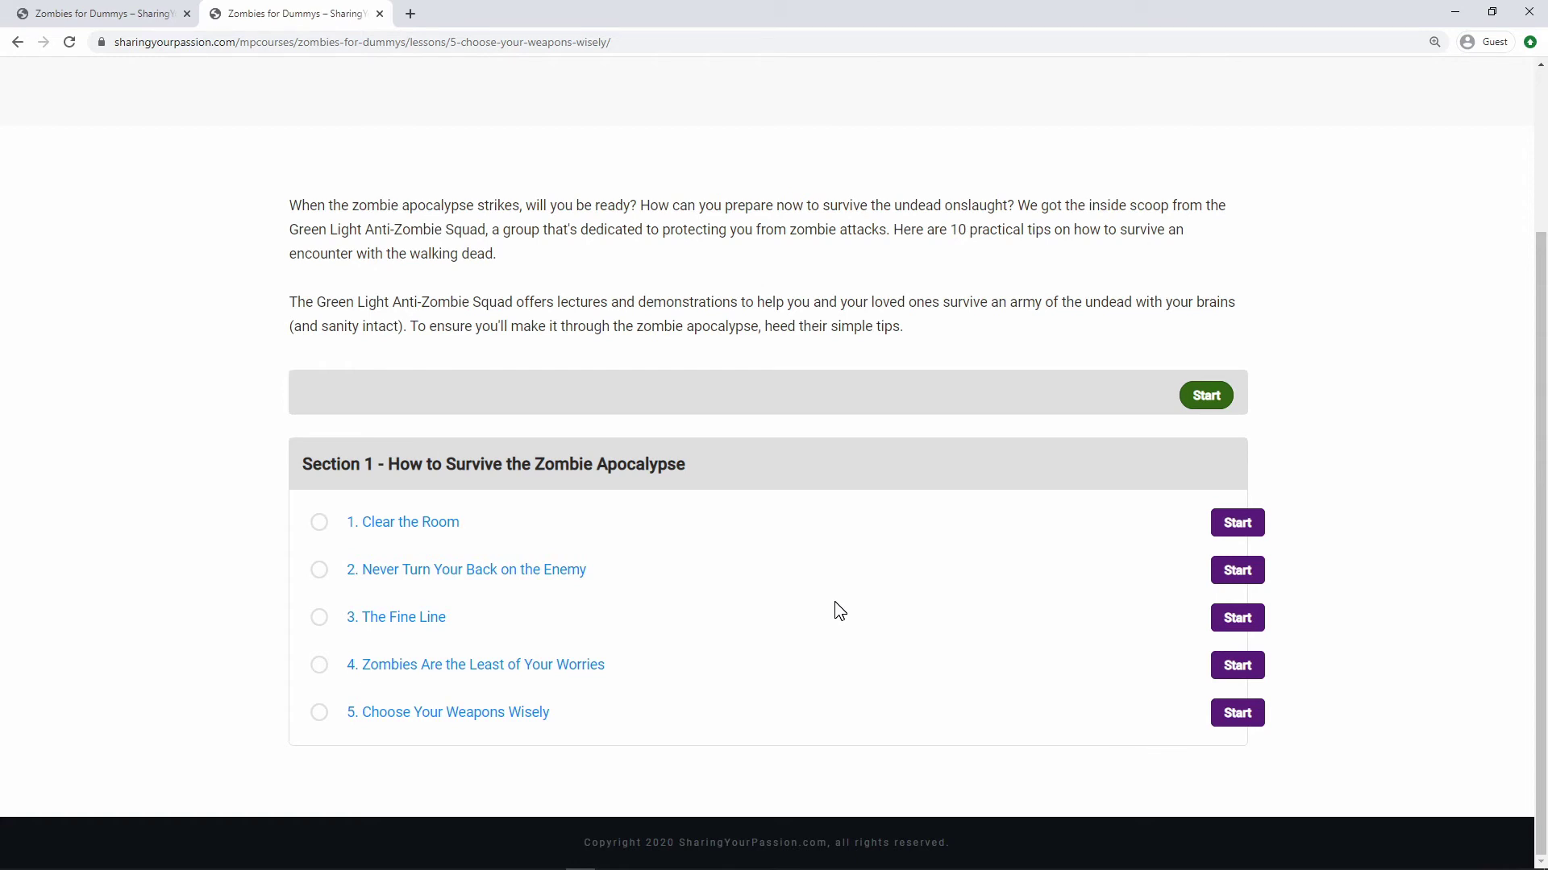
scroll(842, 592, "up", 3)
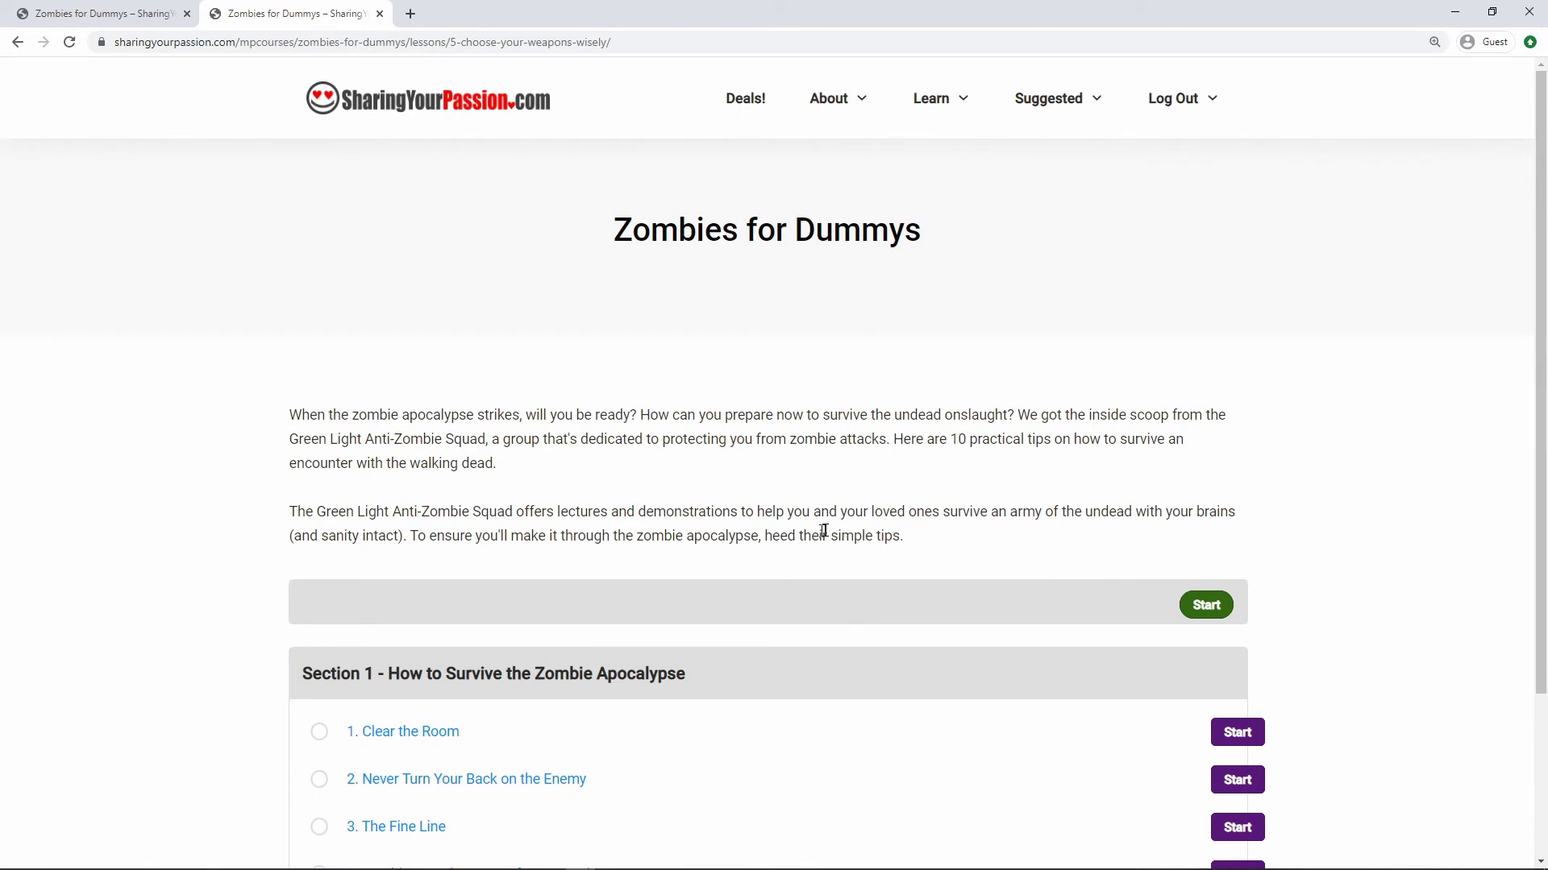
scroll(825, 563, "down", 3)
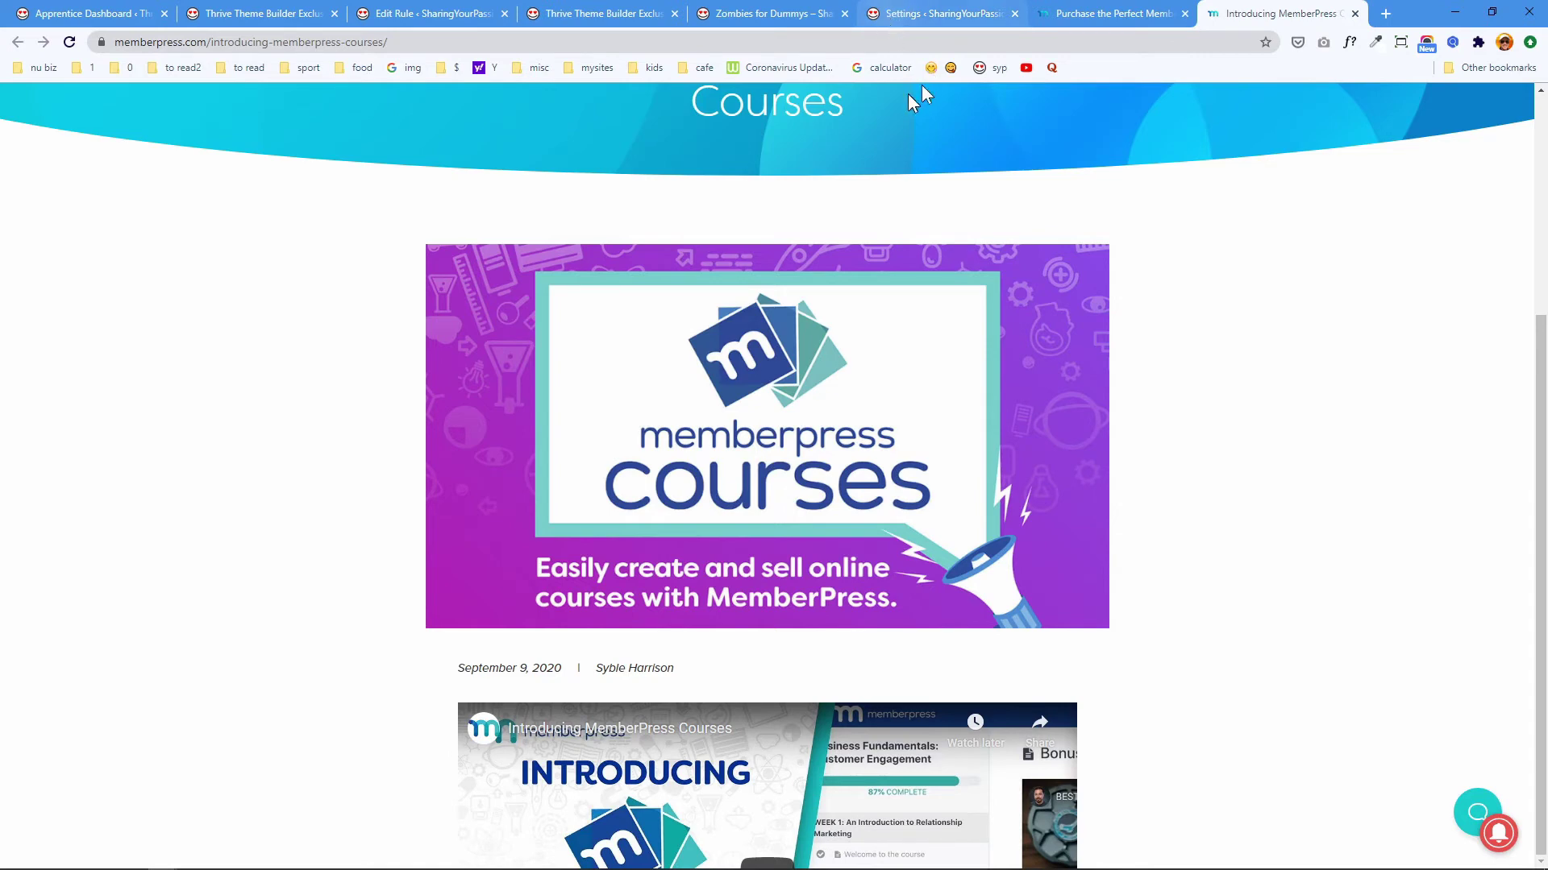
While logged in, try lessons 2 and 4, which still return the 80% course overview.
left_click(766, 14)
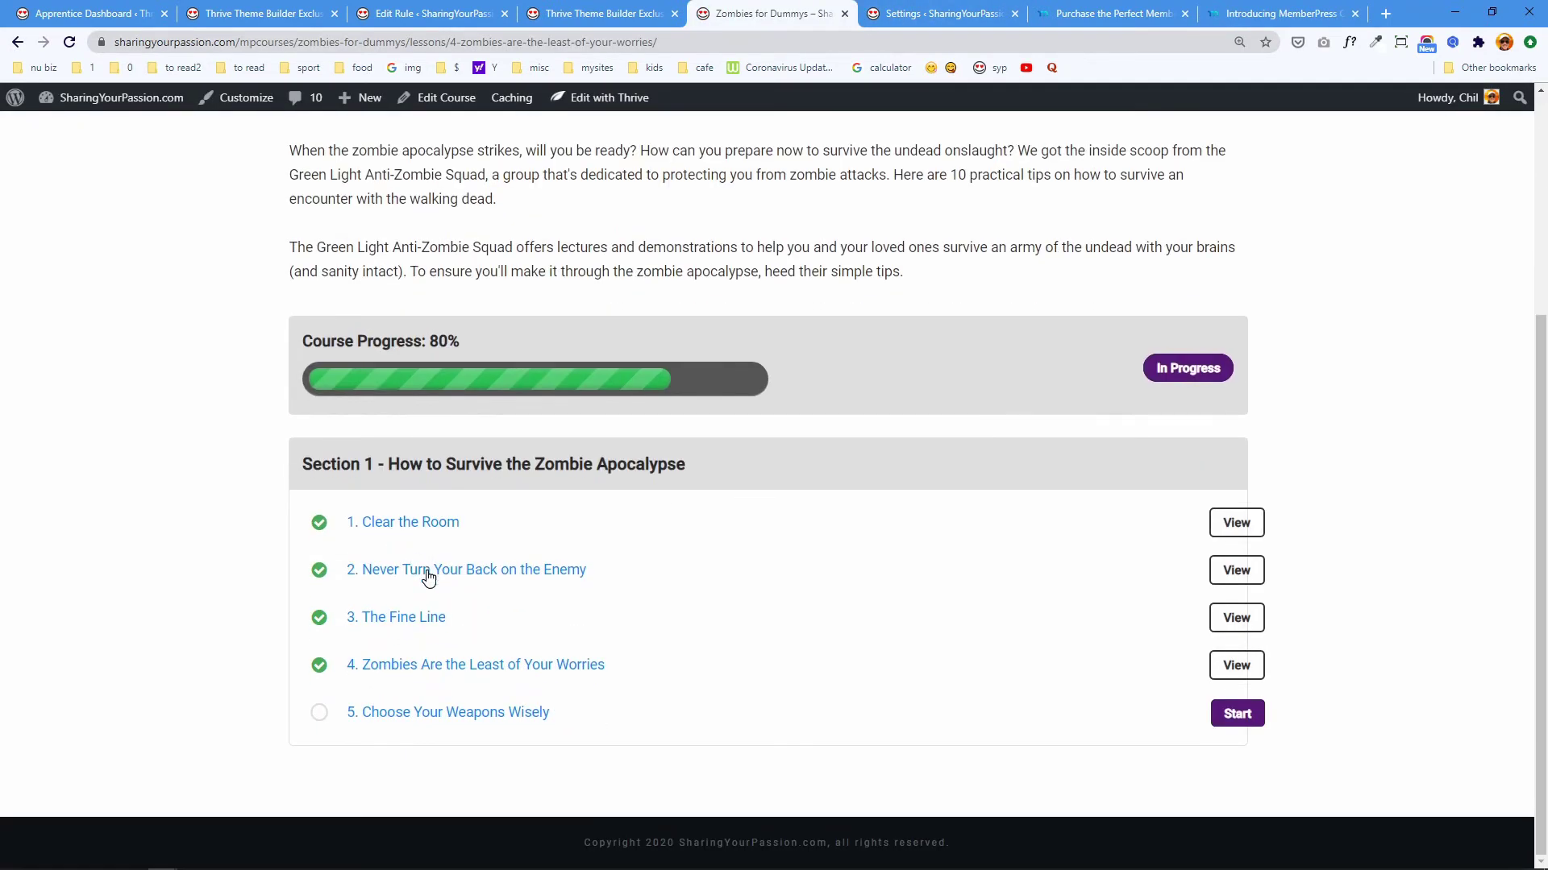
left_click(427, 572)
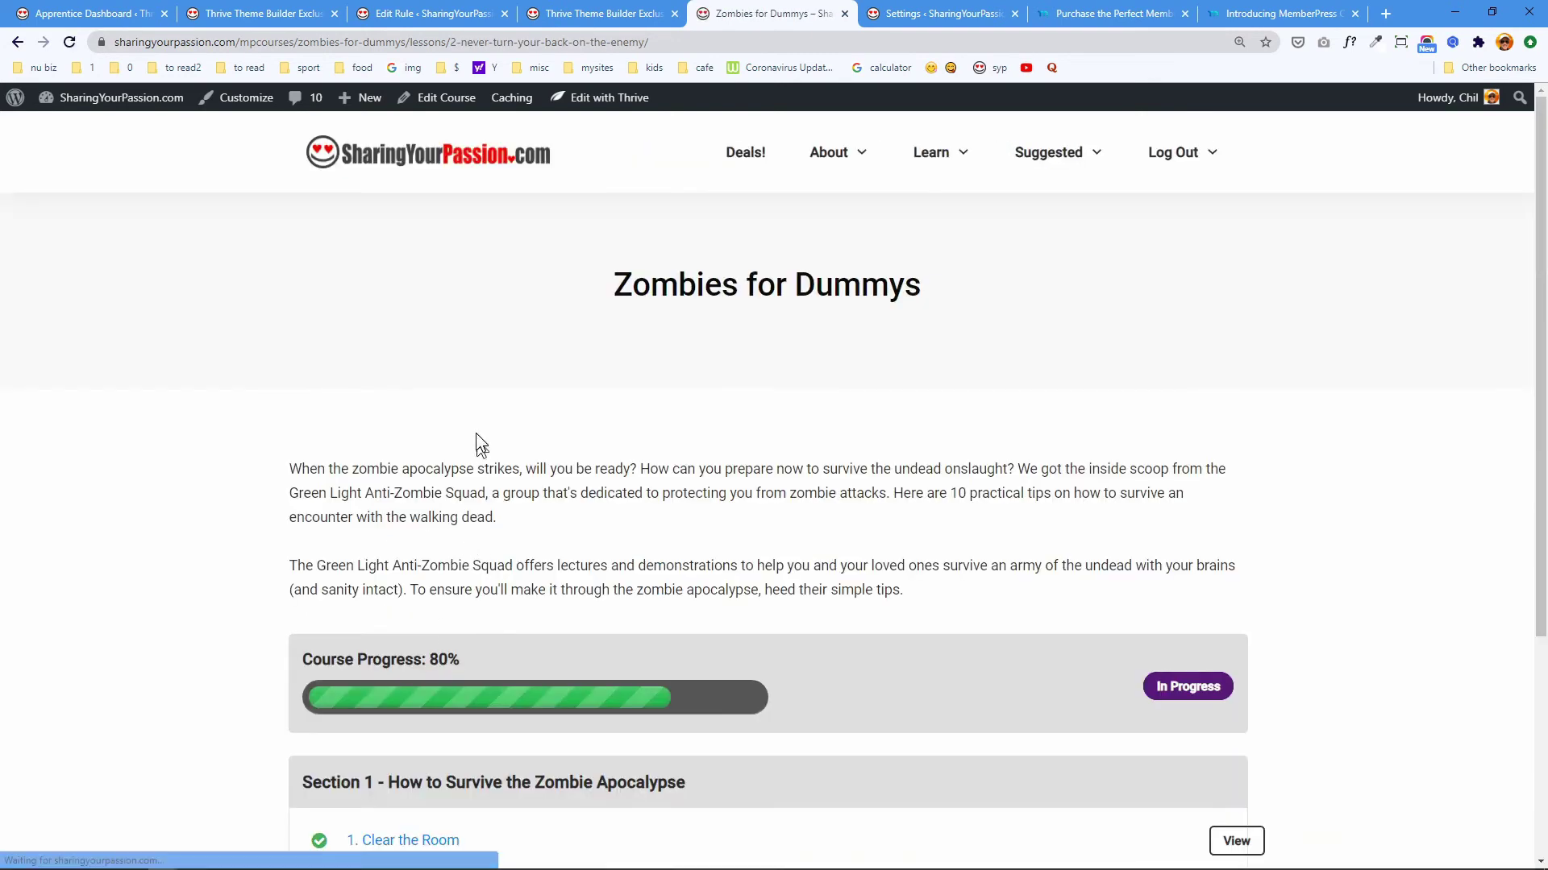
left_click(410, 666)
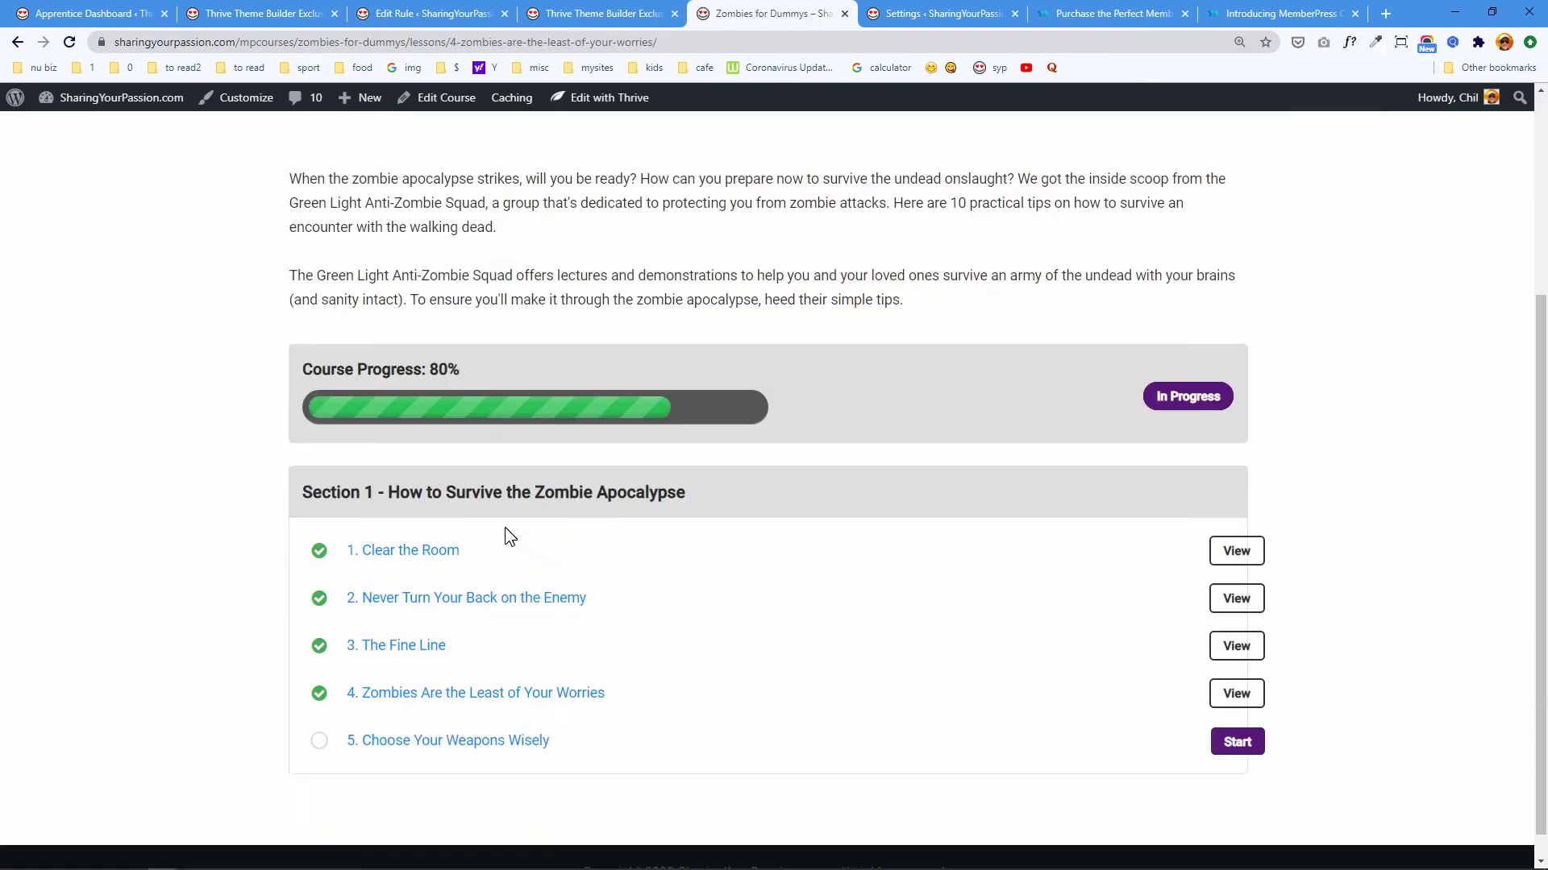
scroll(457, 595, "up", 3)
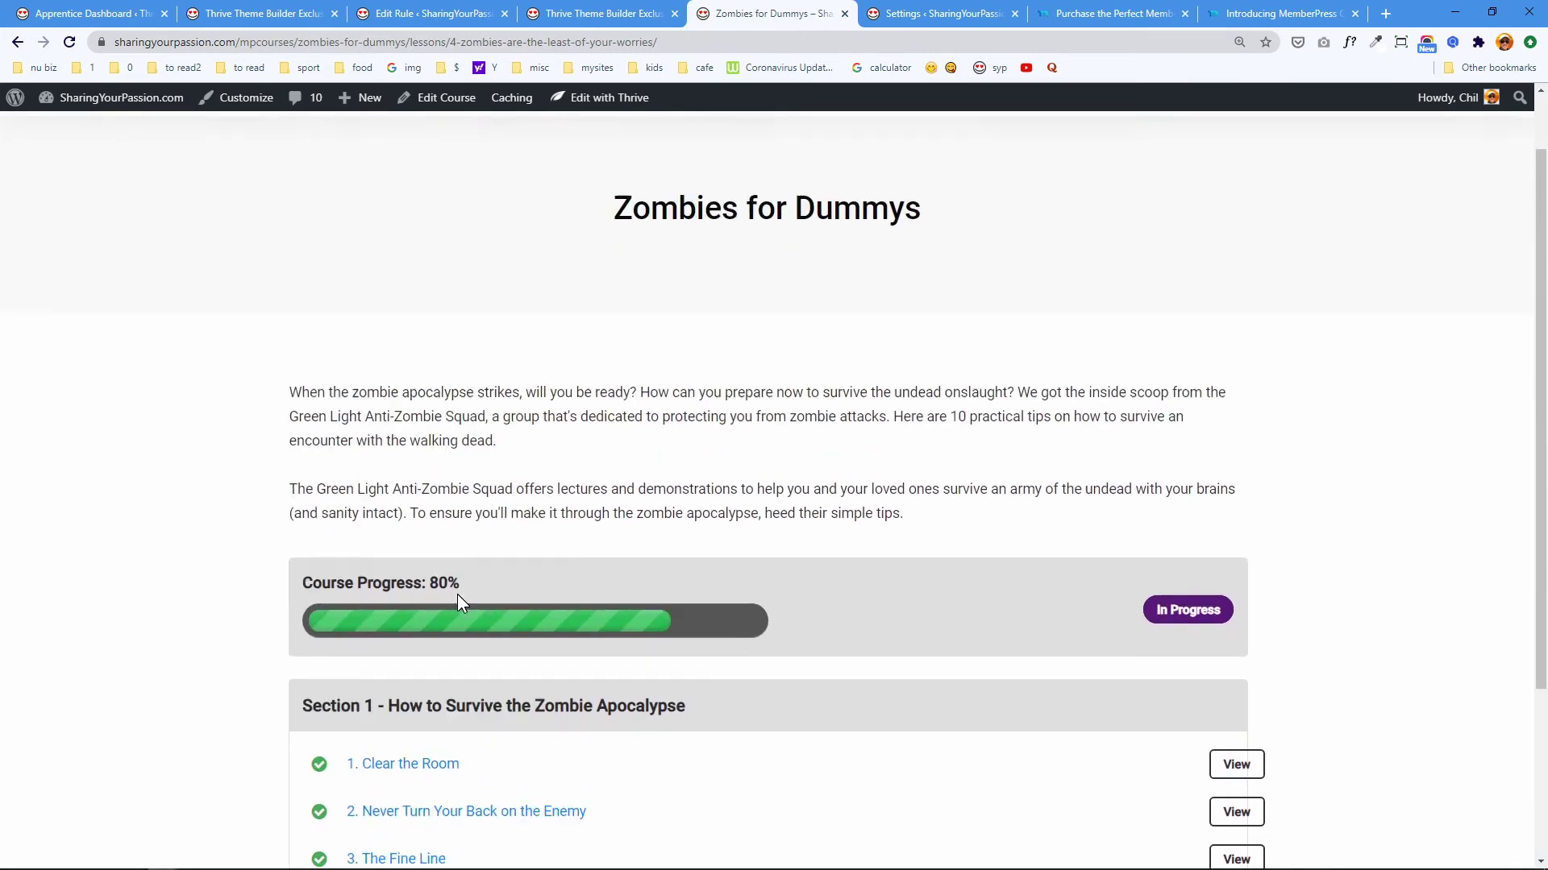
scroll(686, 234, "up", 2)
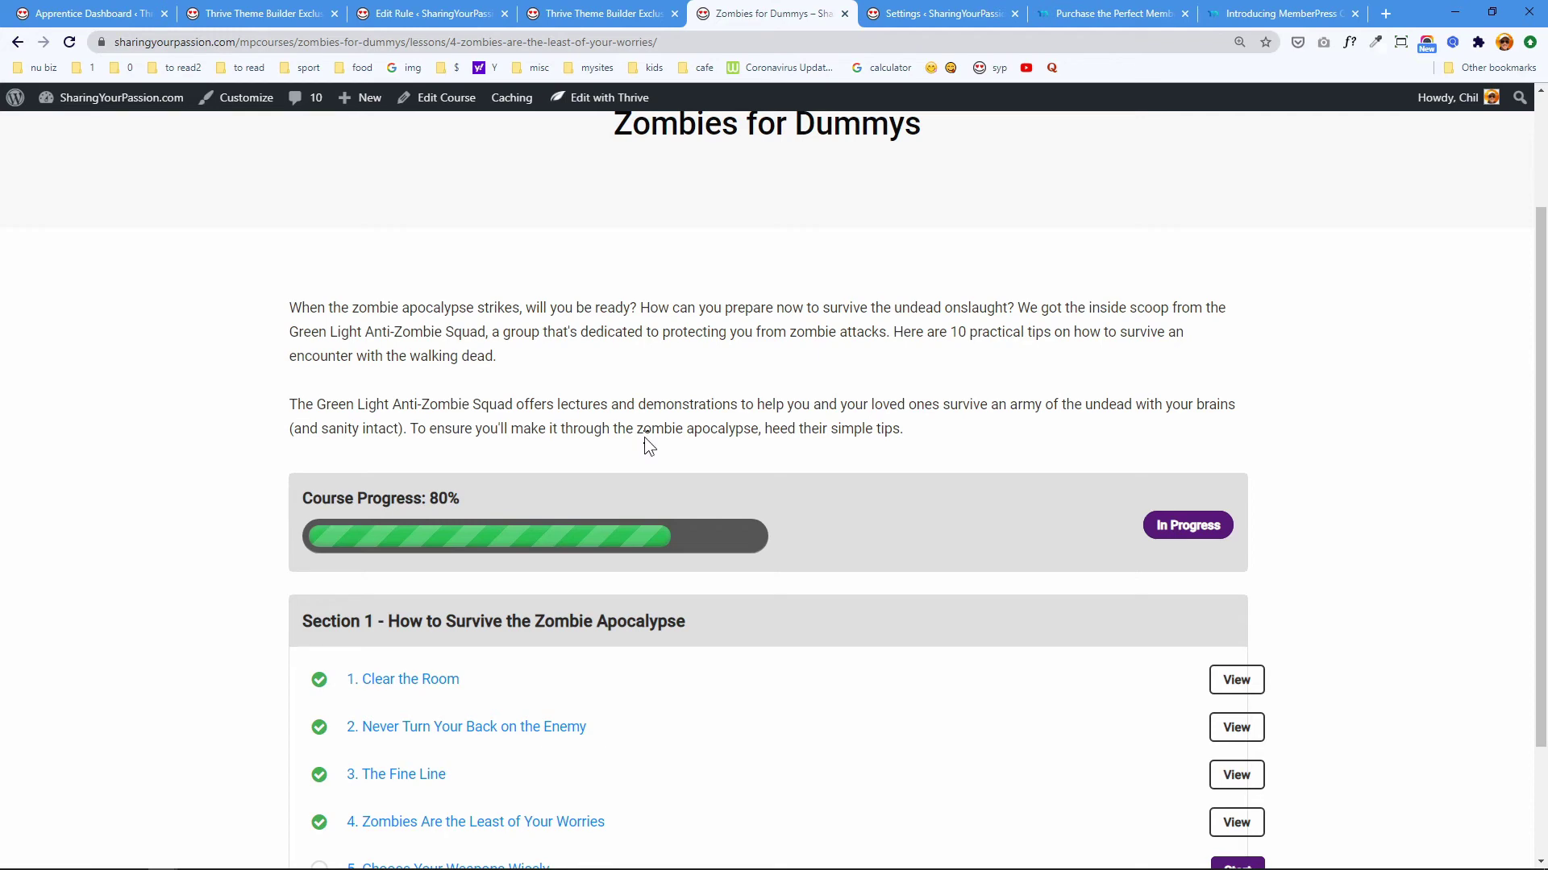
key("ctrl+1")
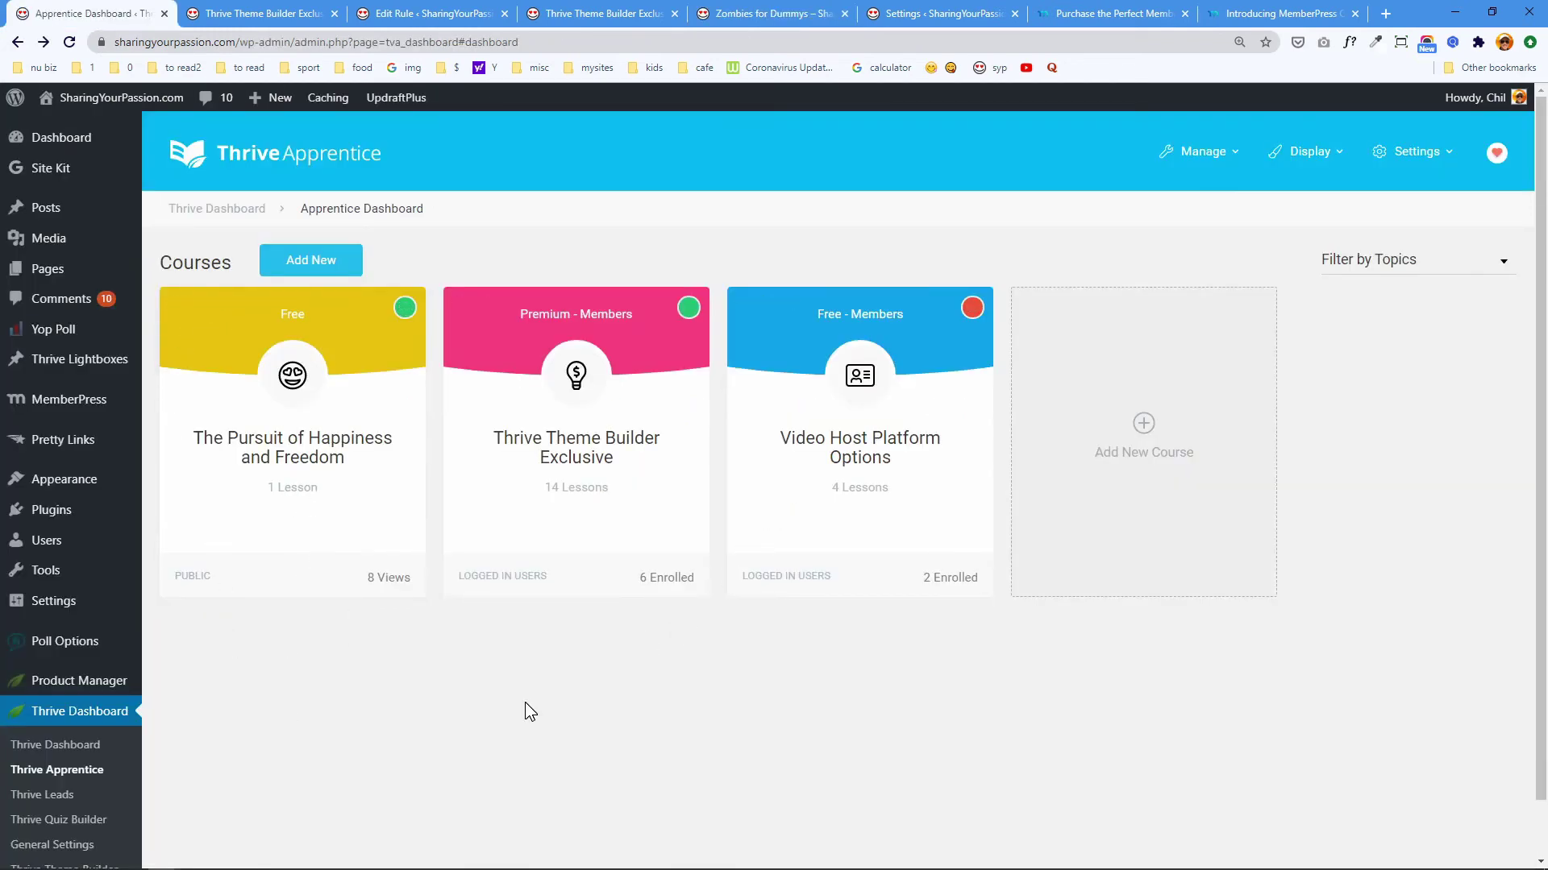